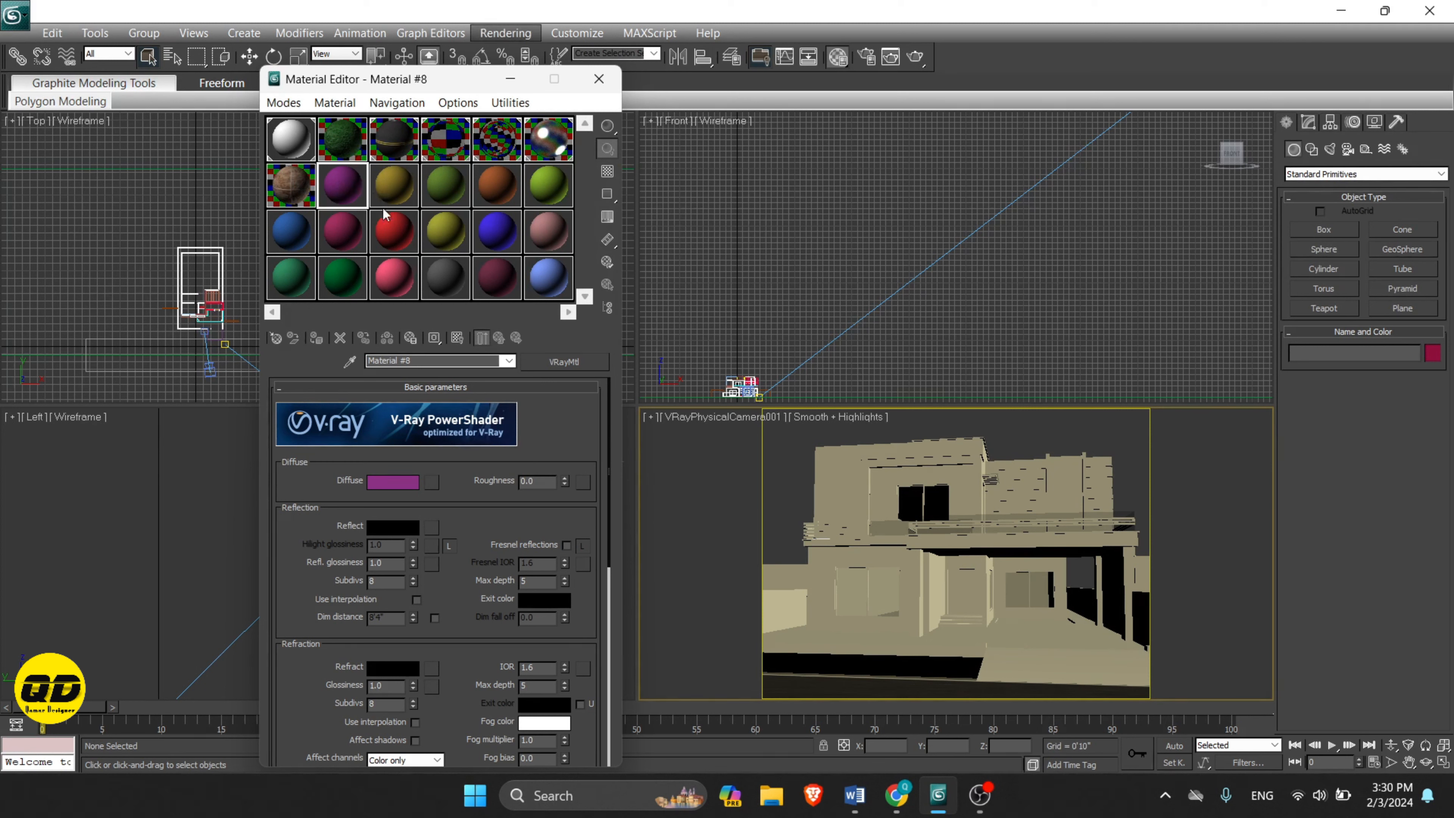
# Step: Show an enlarged preview of the purple Material #8 with a checkered background and choose a Bitmap map for its diffuse channel
pyautogui.doubleClick(343, 185)
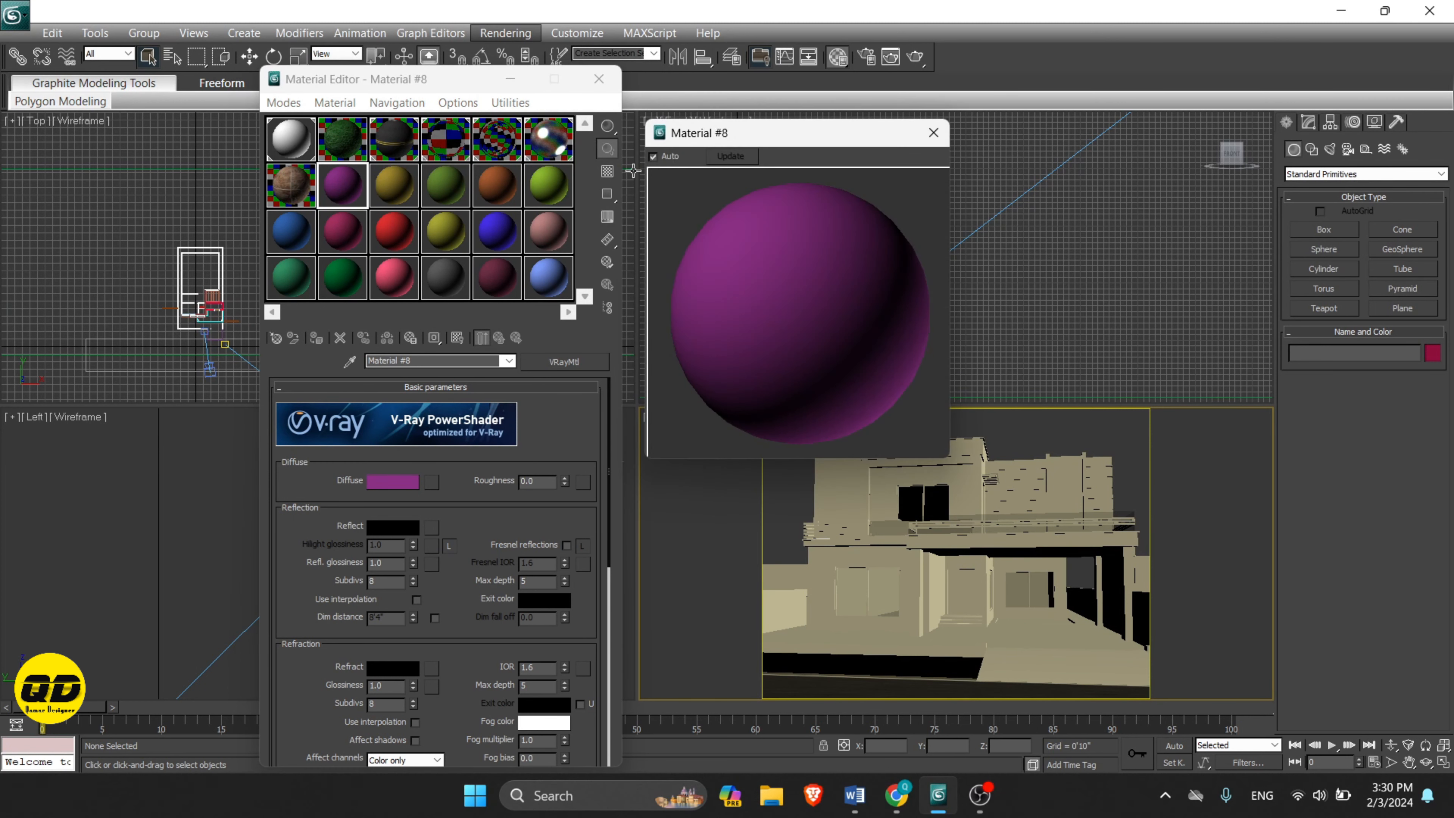
pyautogui.click(607, 172)
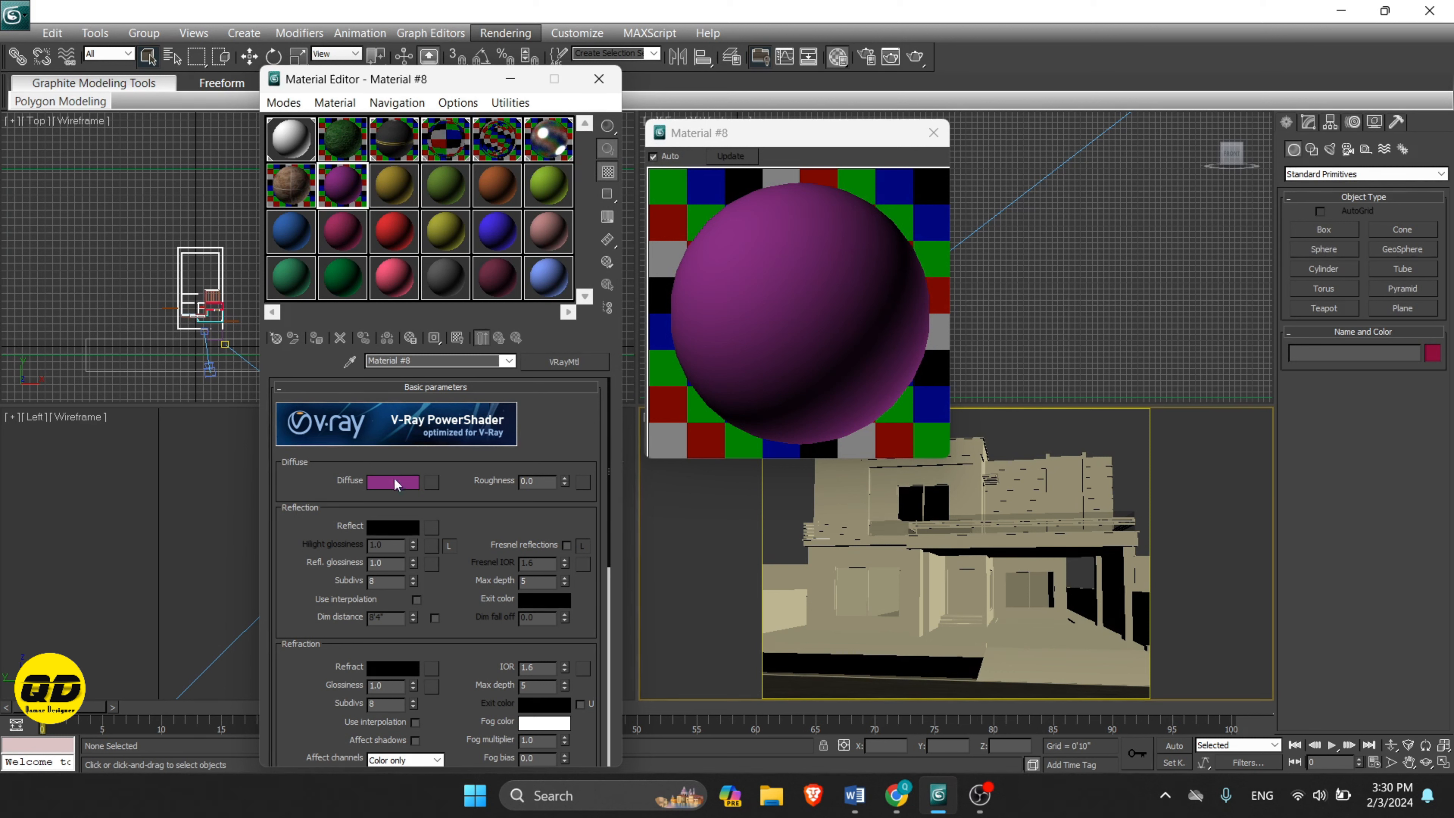
pyautogui.click(433, 480)
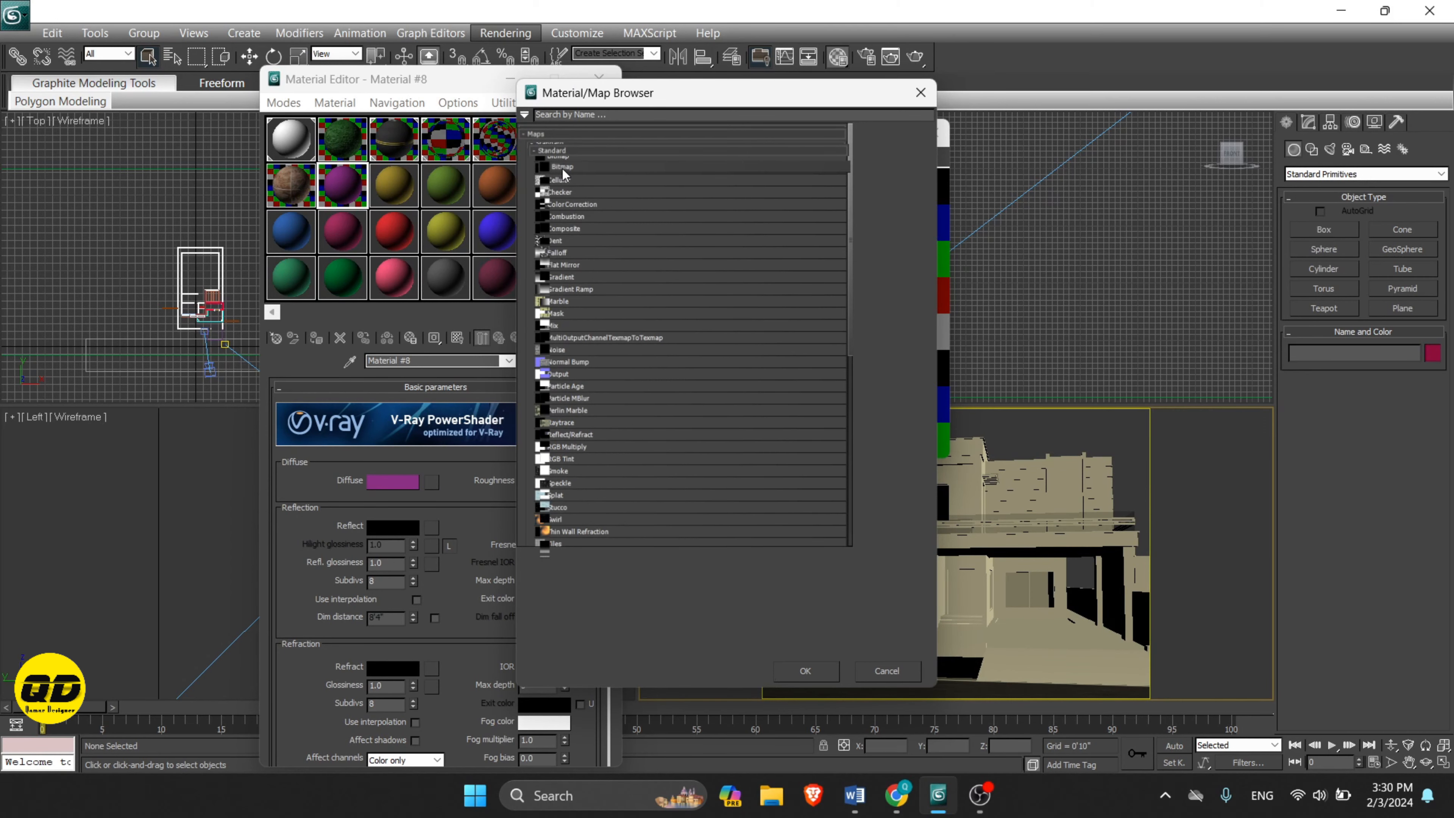
pyautogui.doubleClick(562, 168)
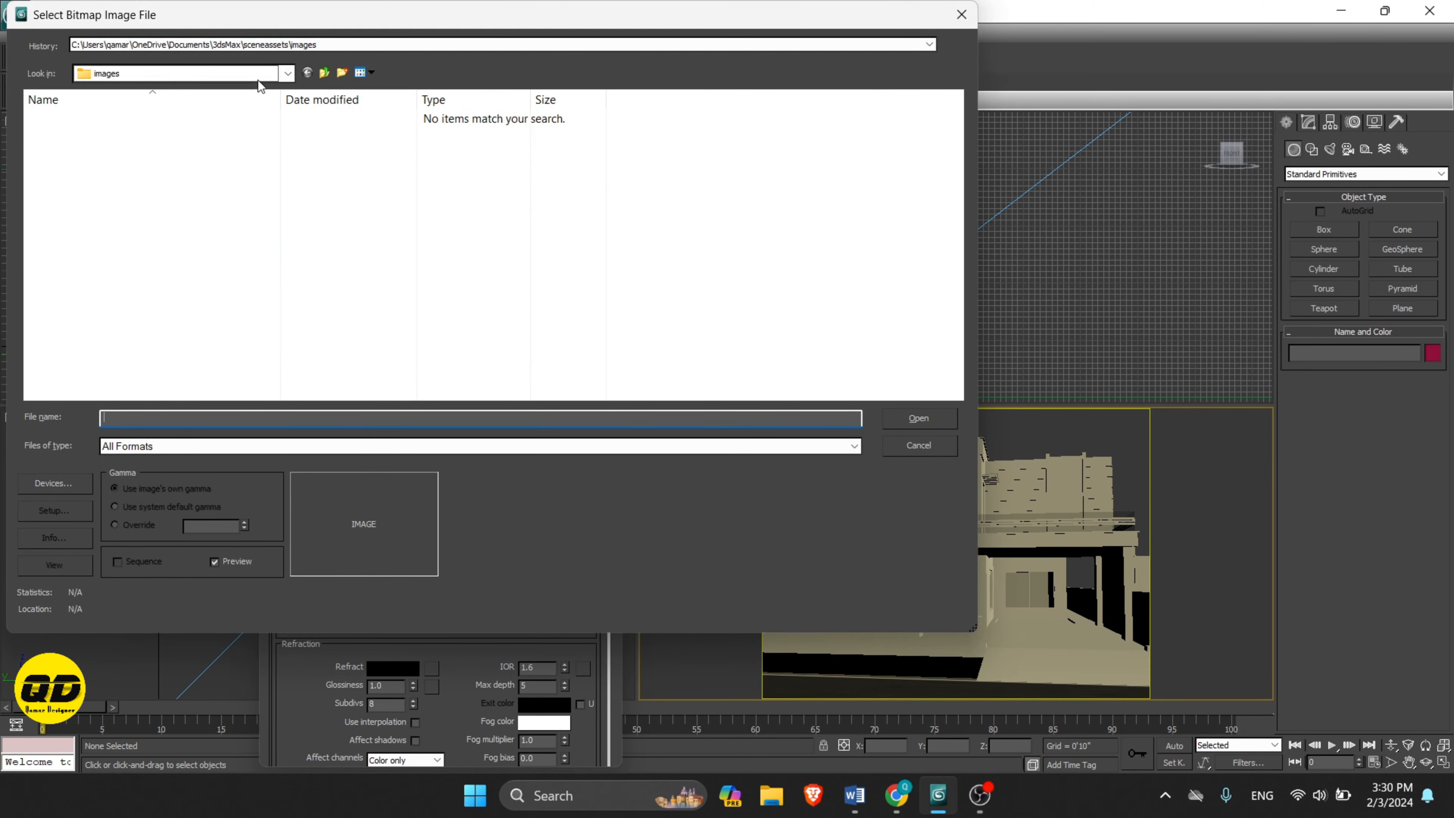
# Step: Browse to the New Material folder inside the V-Ray & Max folder on drive D:
pyautogui.click(258, 76)
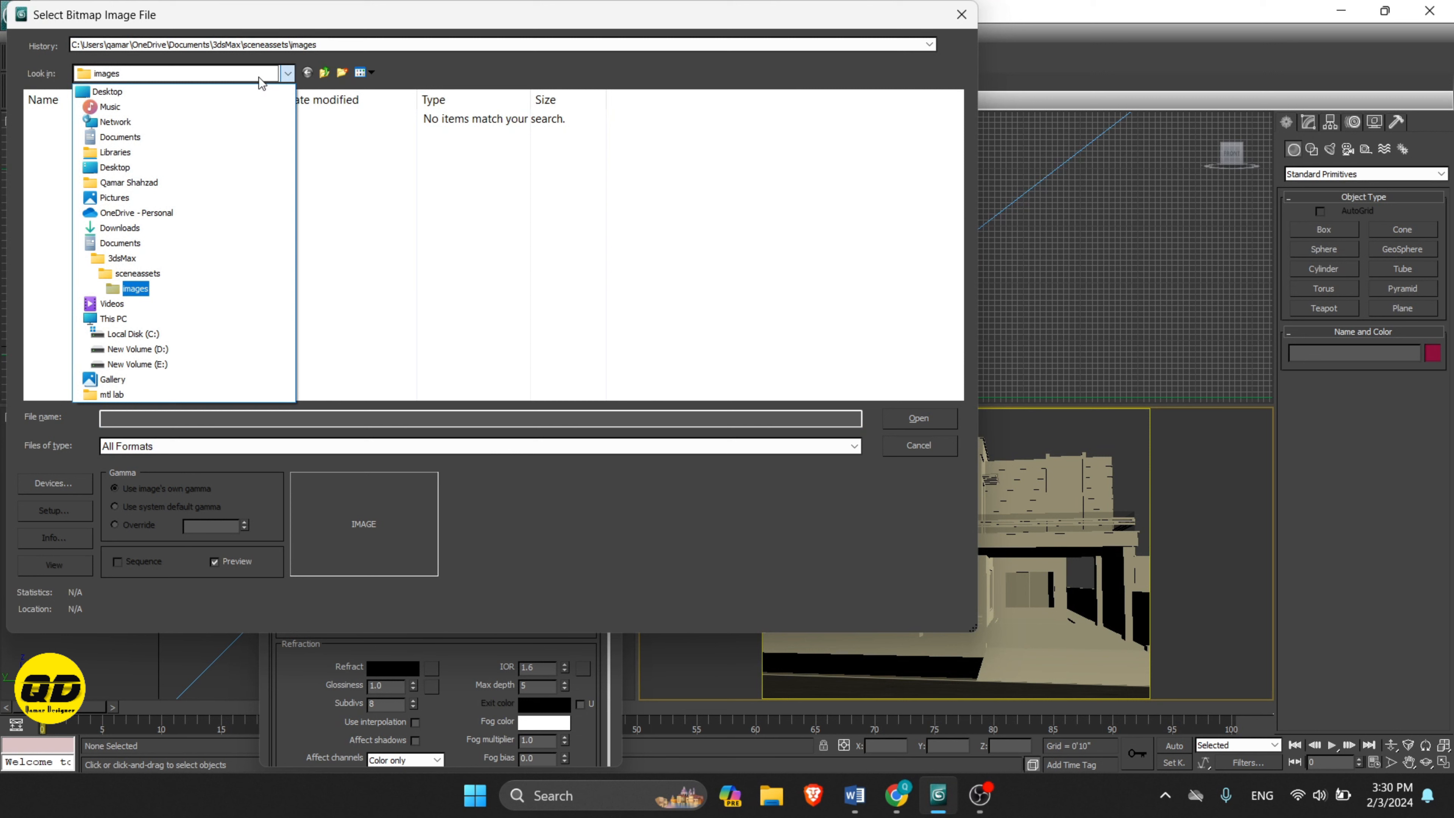
pyautogui.click(156, 352)
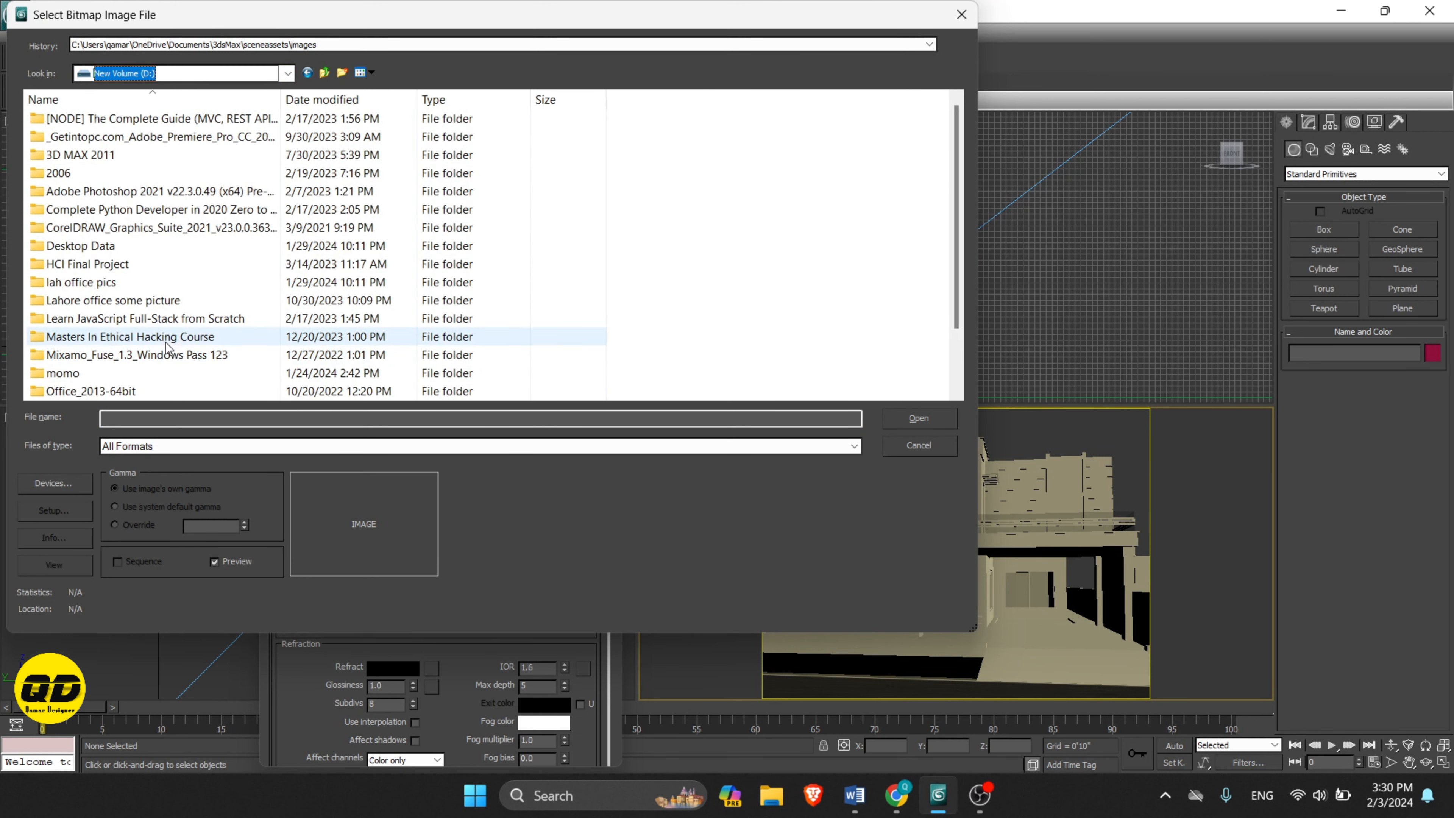
pyautogui.scroll(-2, 162, 375)
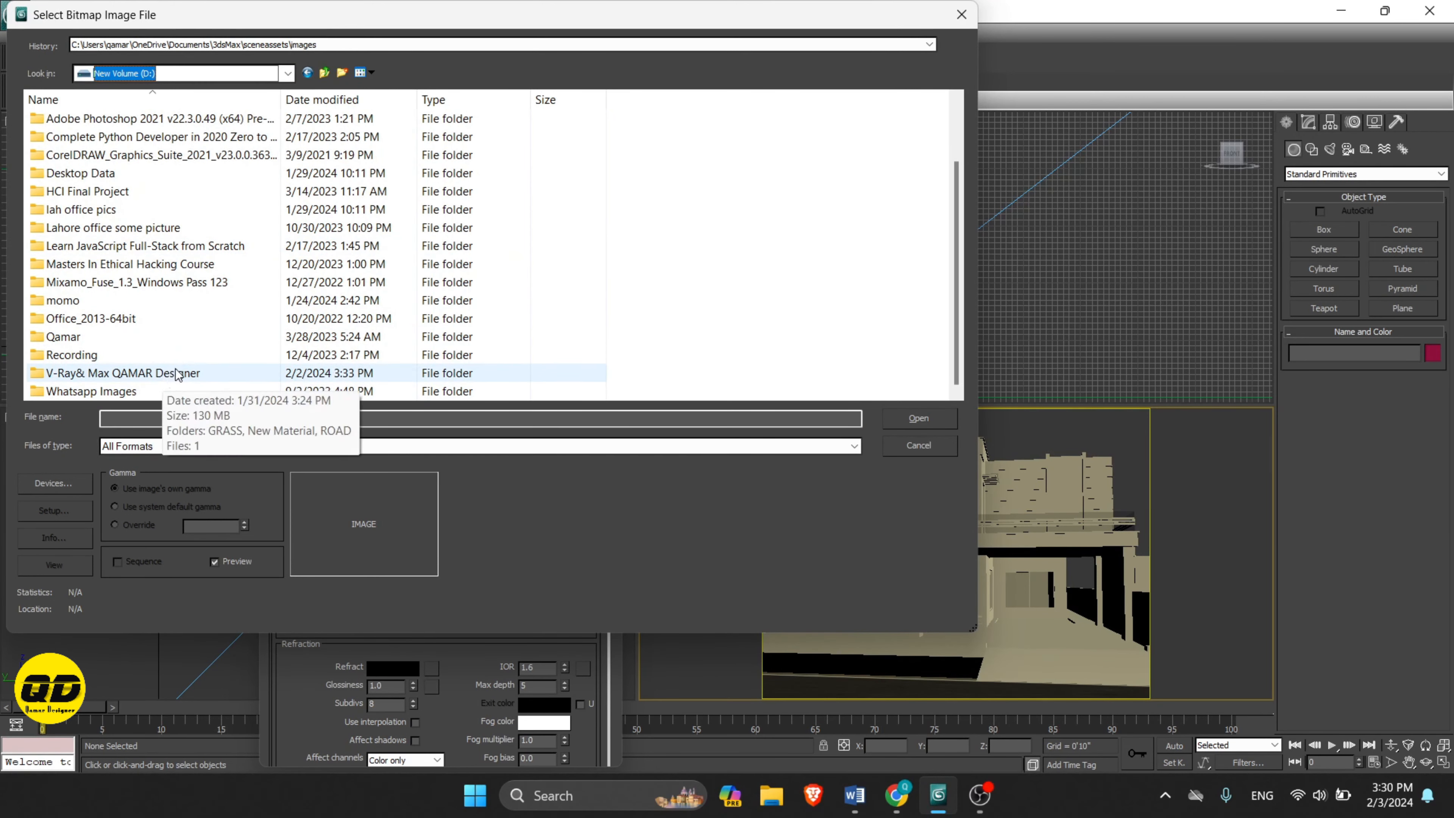
pyautogui.doubleClick(162, 375)
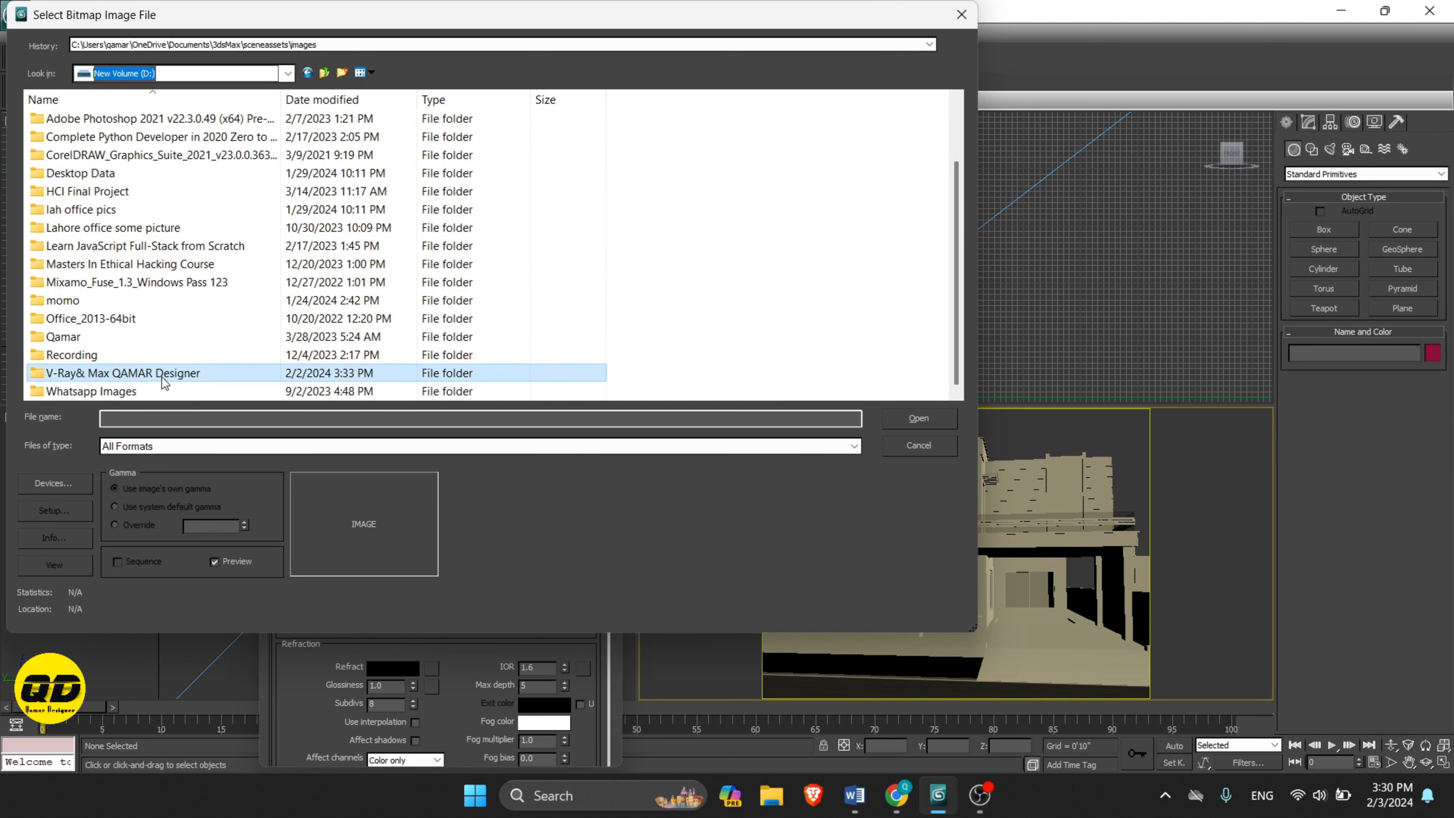
pyautogui.doubleClick(111, 142)
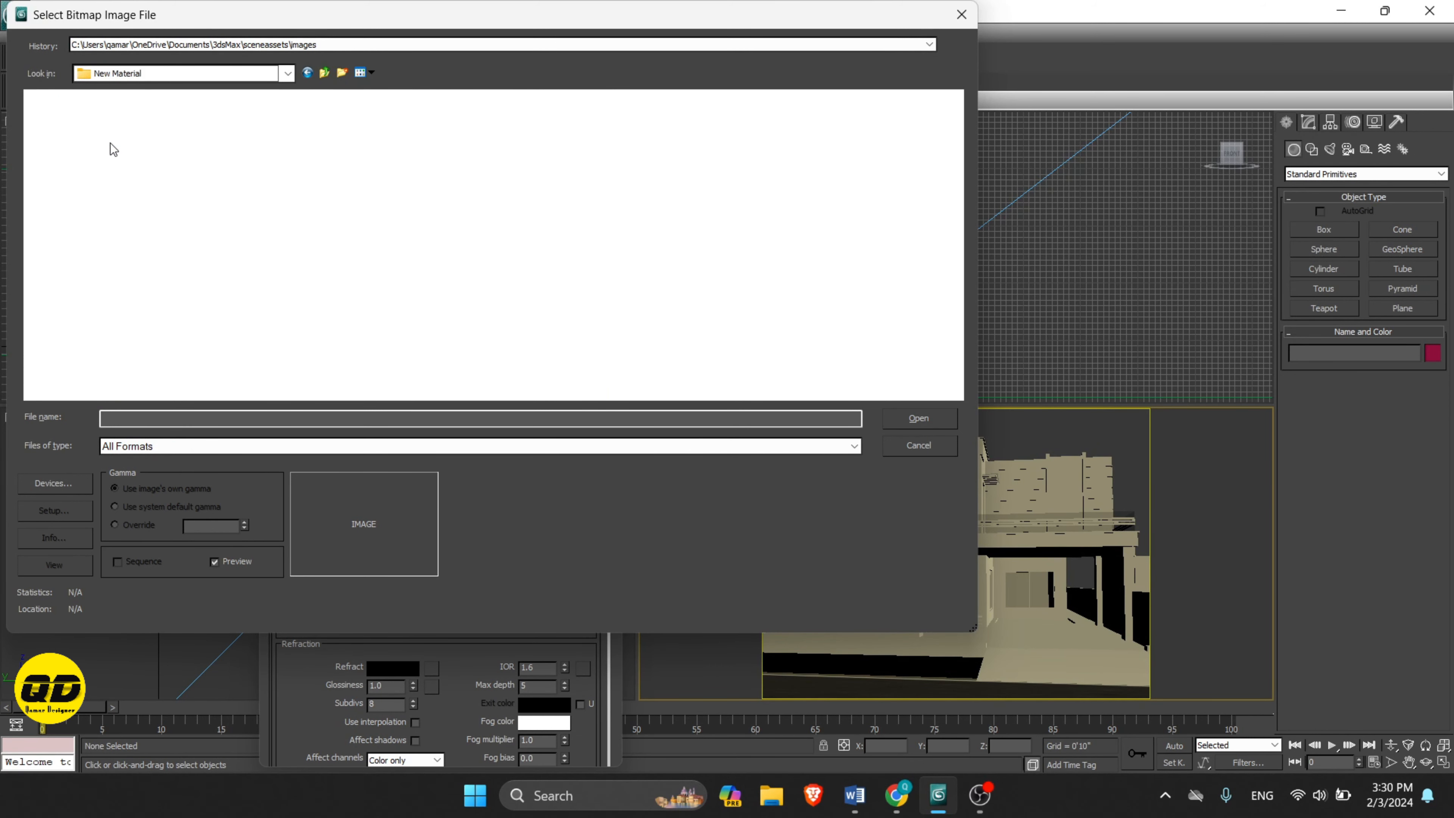
pyautogui.scroll(-2, 744, 252)
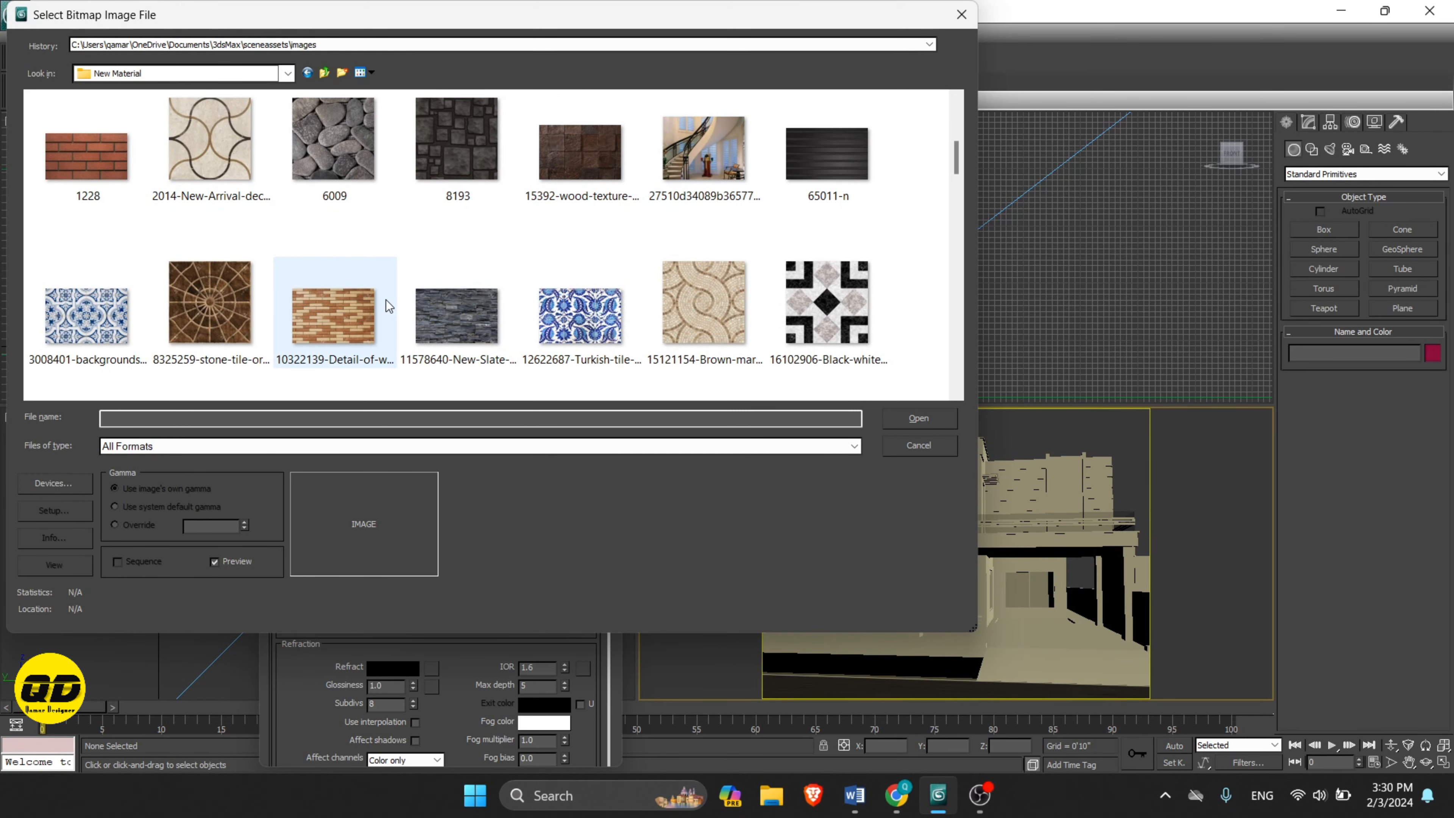
pyautogui.scroll(1, 405, 271)
pyautogui.scroll(-3, 406, 266)
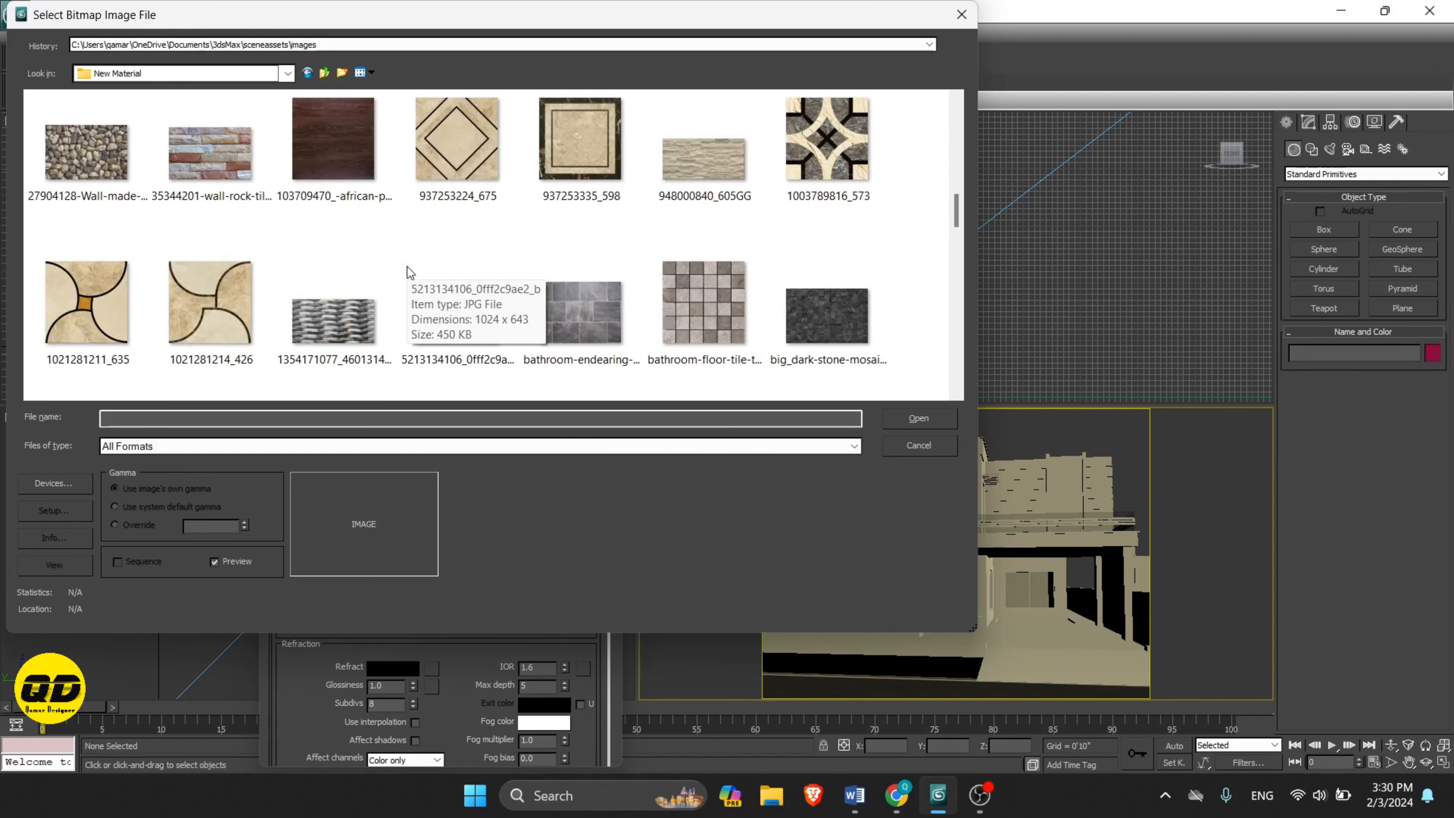
pyautogui.scroll(-3, 406, 265)
pyautogui.scroll(-6, 404, 288)
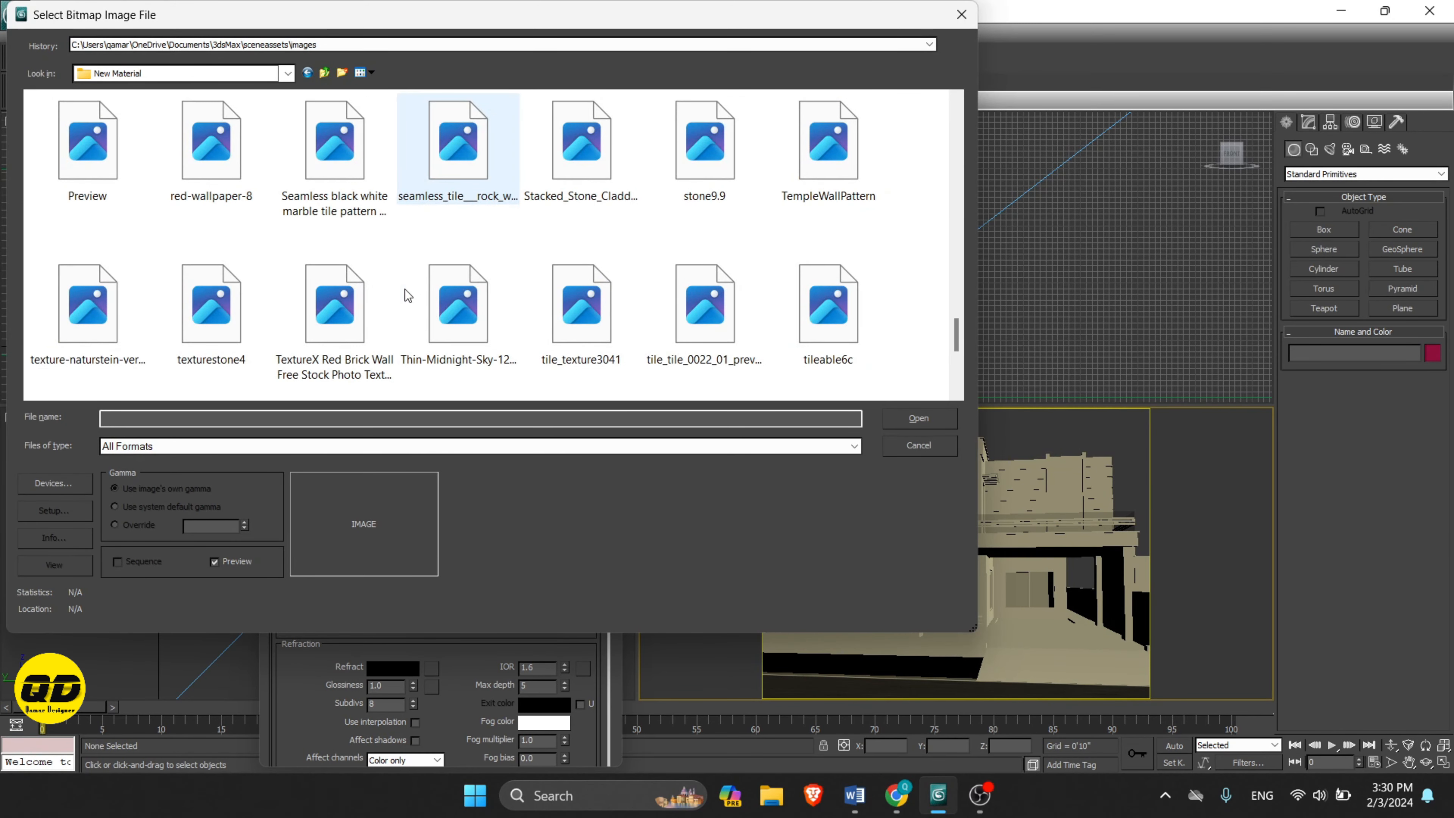
pyautogui.scroll(-3, 405, 291)
pyautogui.scroll(15, 408, 290)
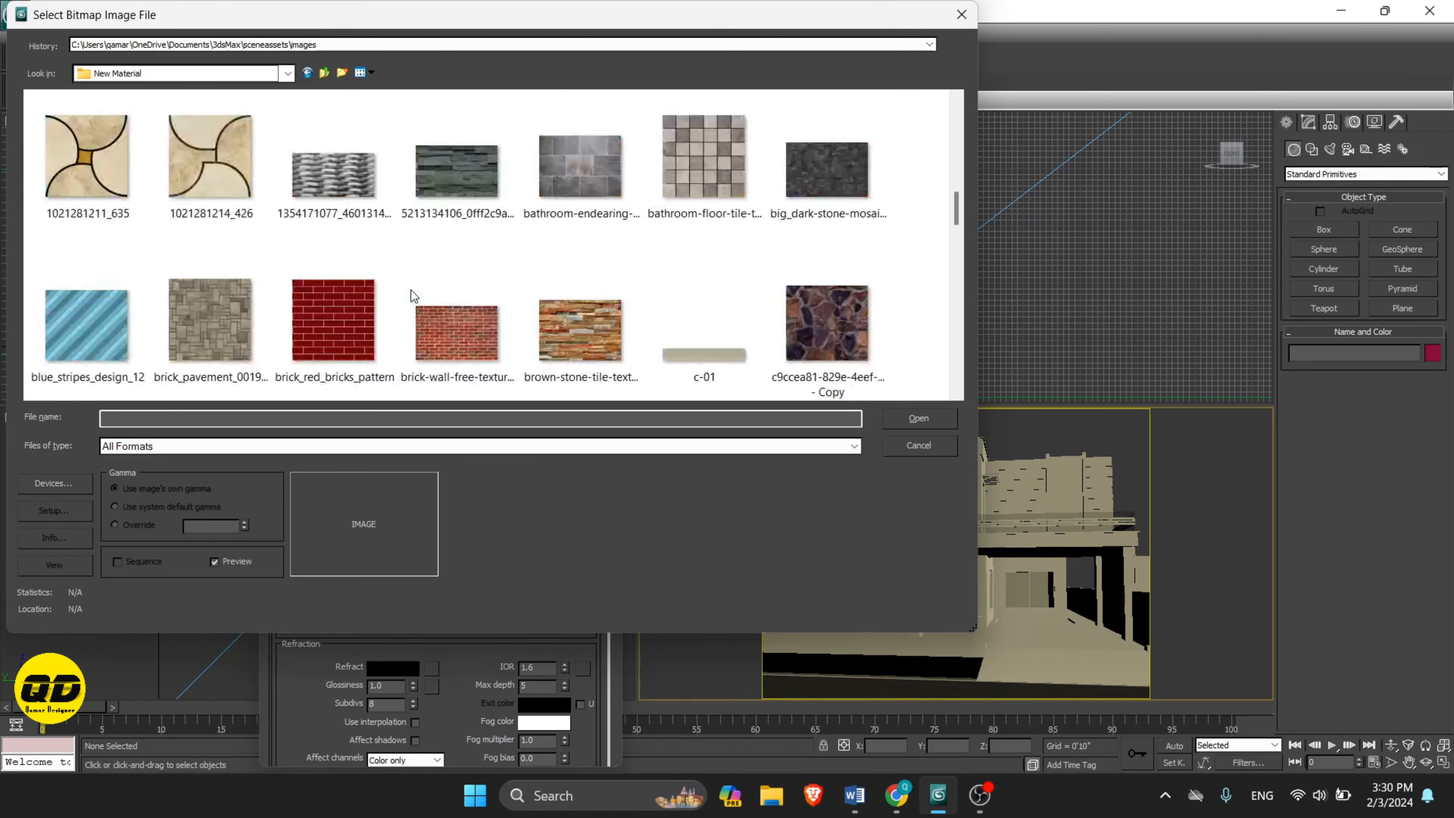
pyautogui.click(104, 306)
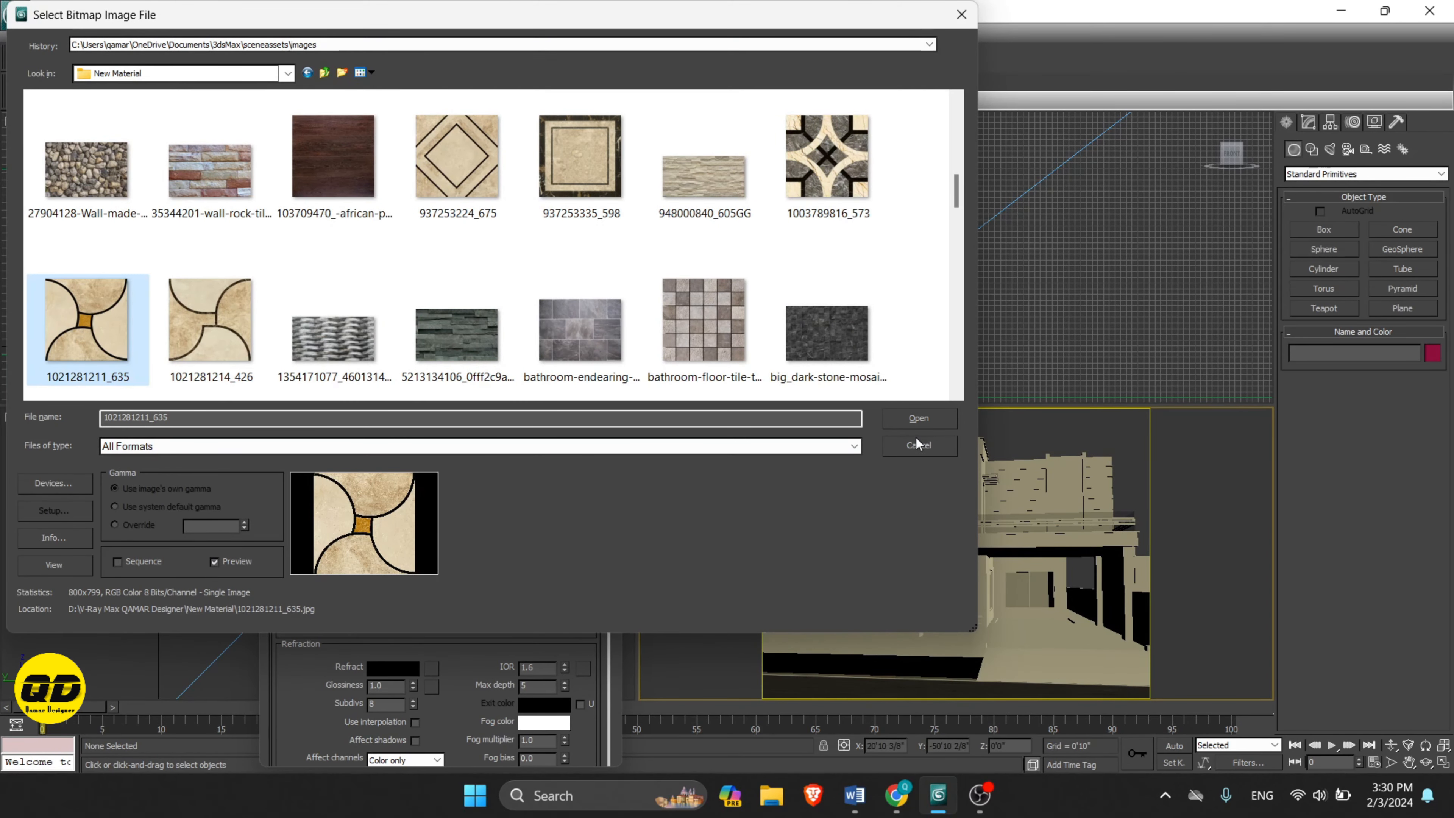
pyautogui.click(909, 422)
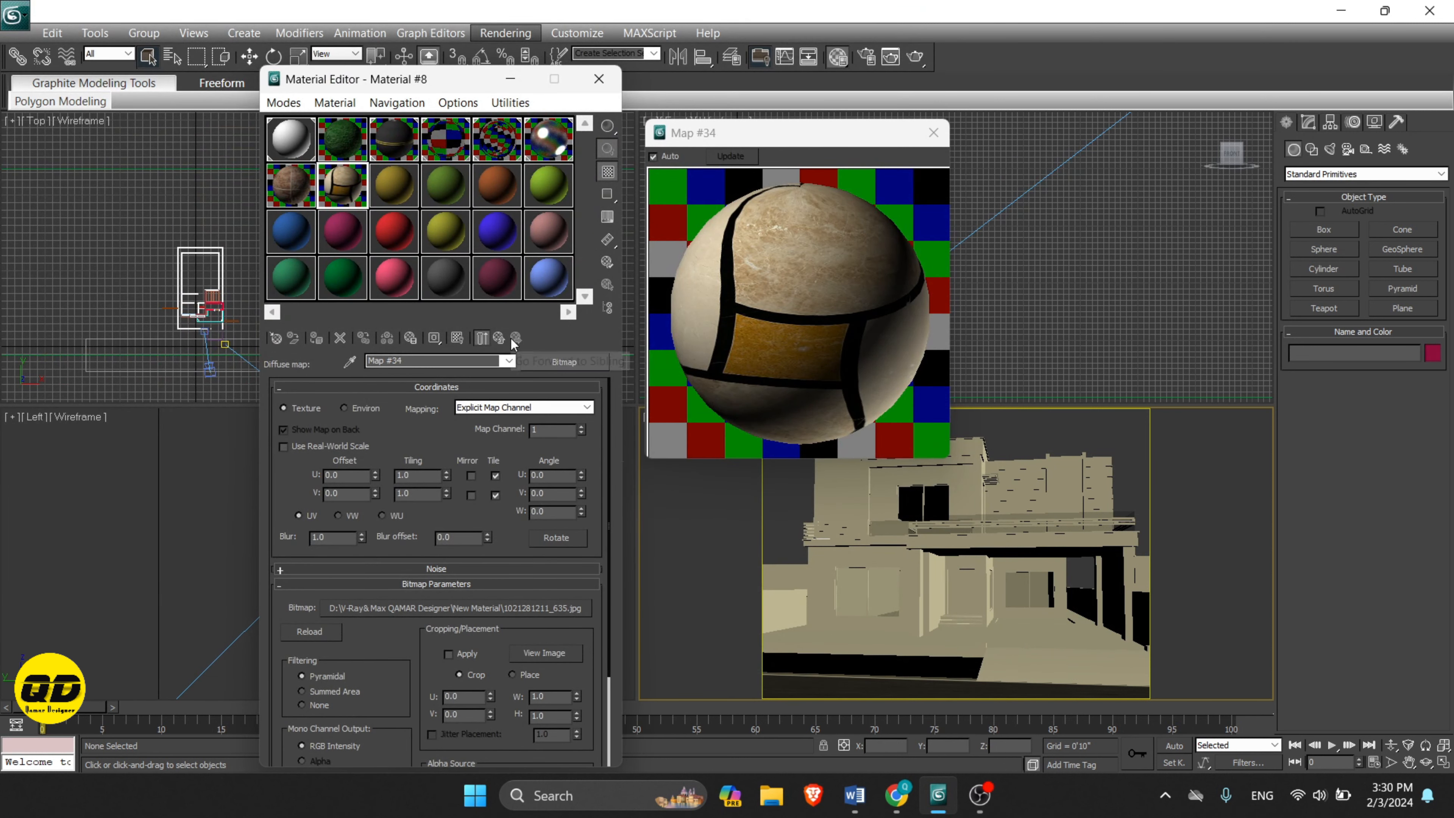
pyautogui.click(486, 340)
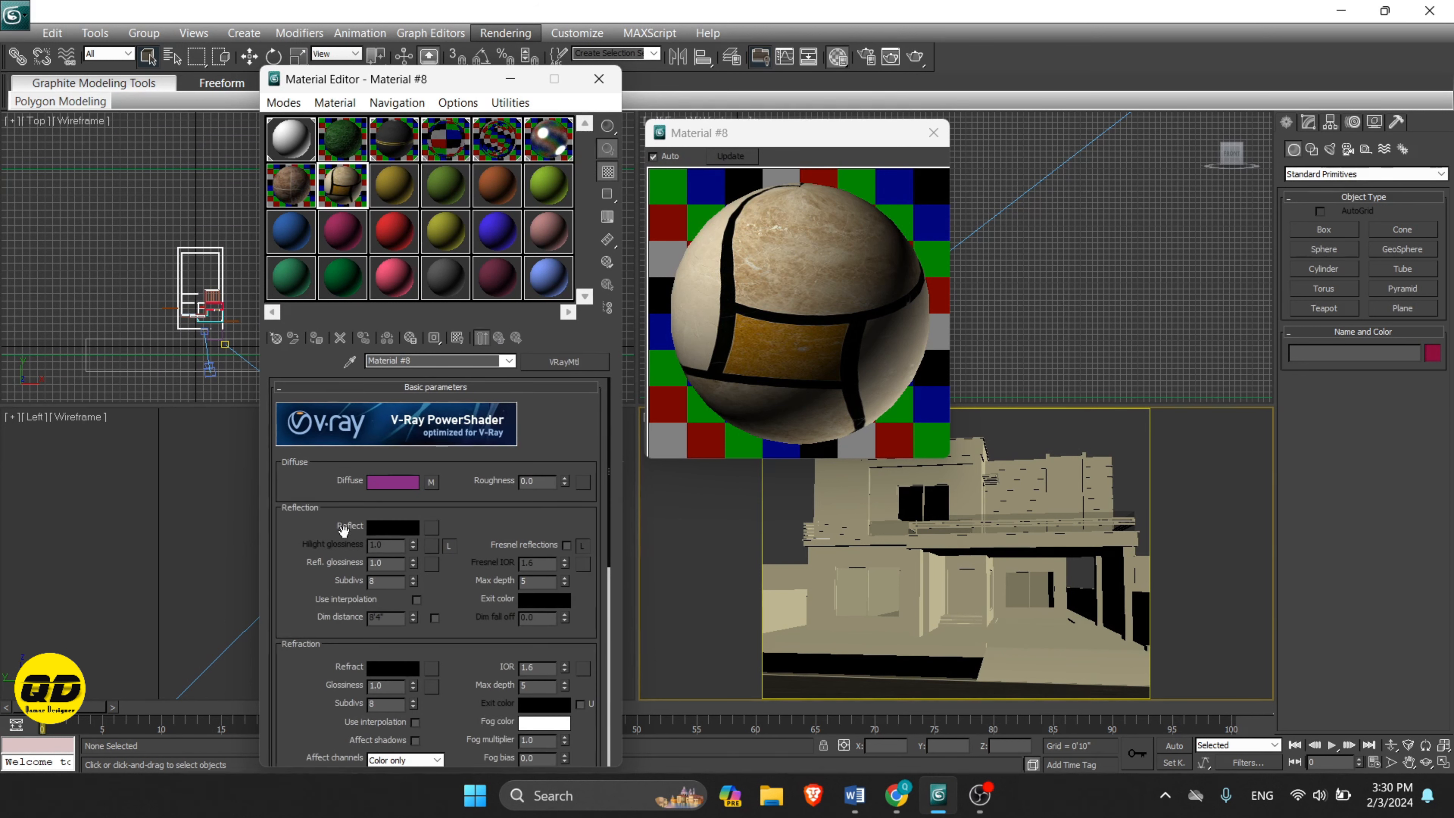
# Step: Set the material's reflection colour to red 15, green 15 and blue 15
pyautogui.click(389, 525)
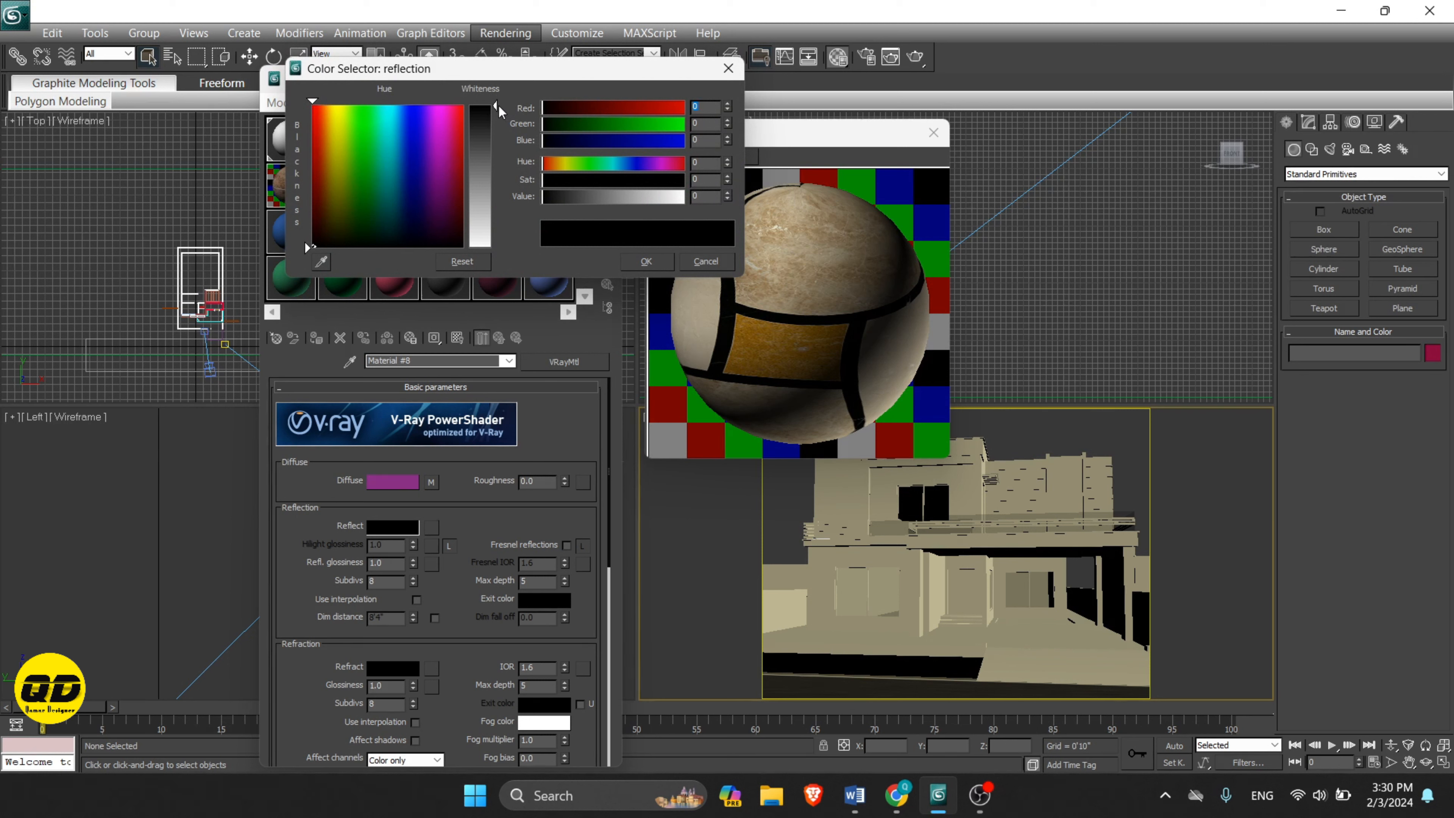
pyautogui.moveTo(496, 105); pyautogui.dragTo(496, 117)
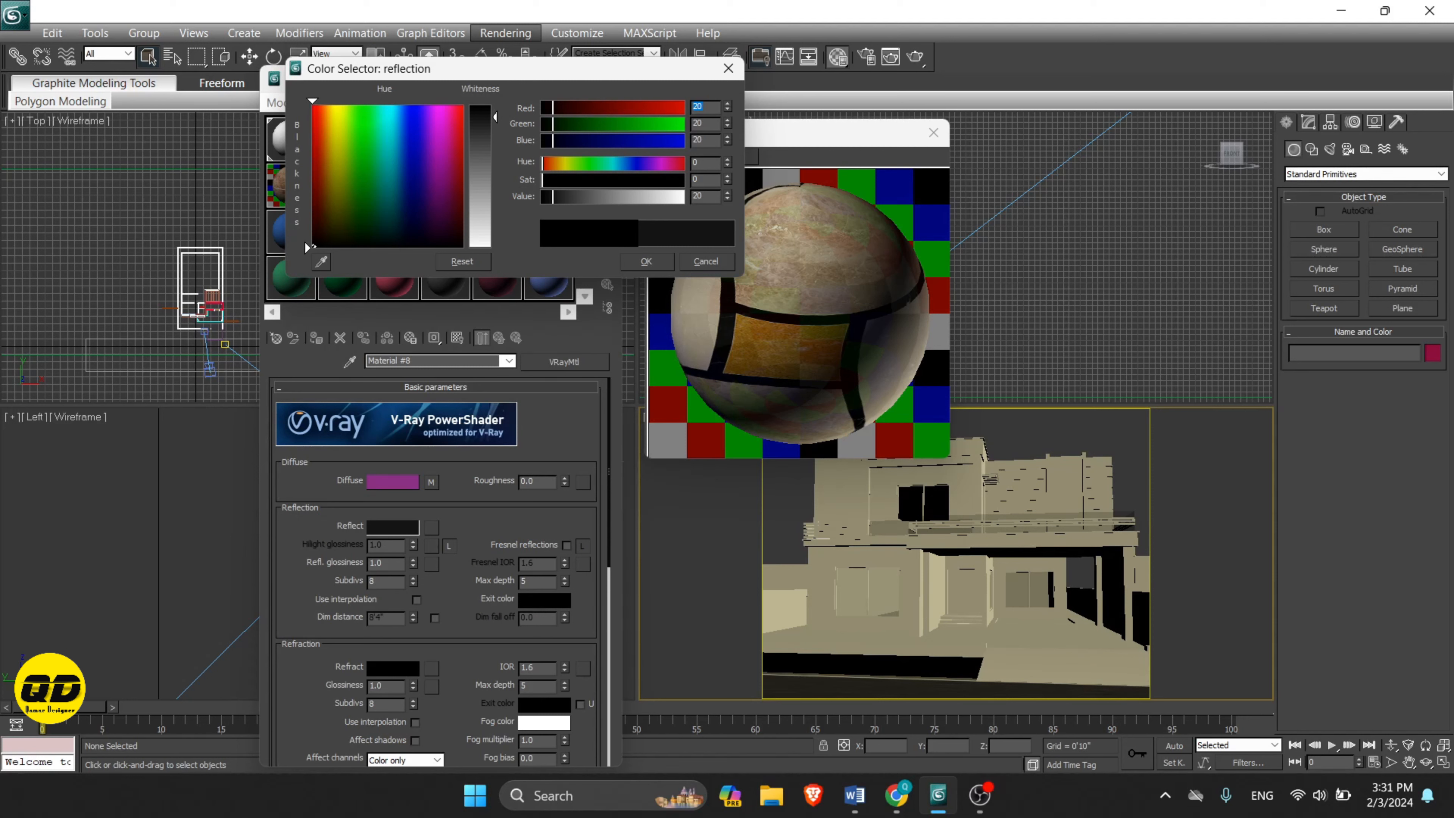
pyautogui.write('7')
pyautogui.press('Return')
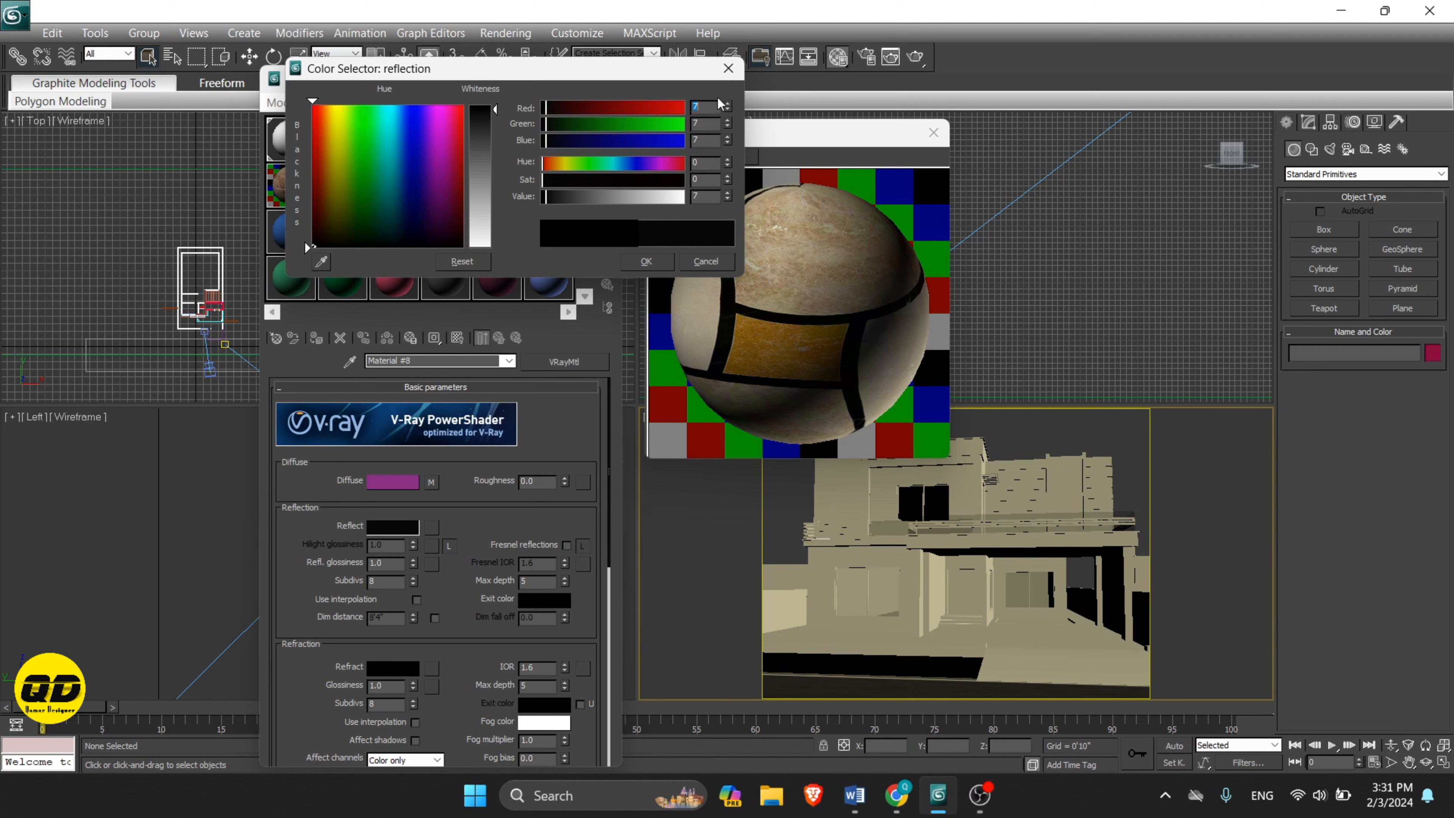
pyautogui.doubleClick(703, 123)
pyautogui.write('15')
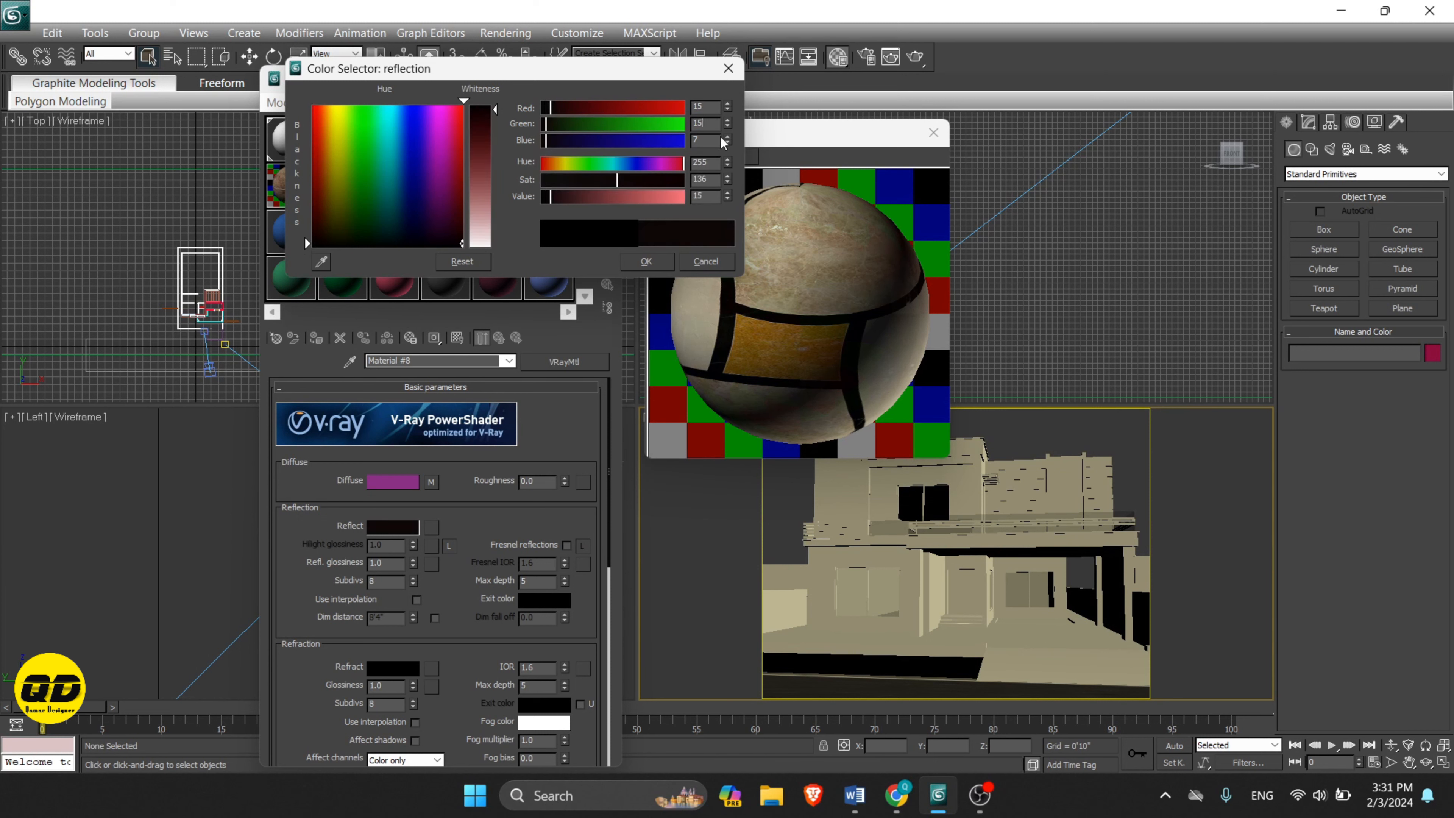
pyautogui.doubleClick(705, 141)
pyautogui.write('15')
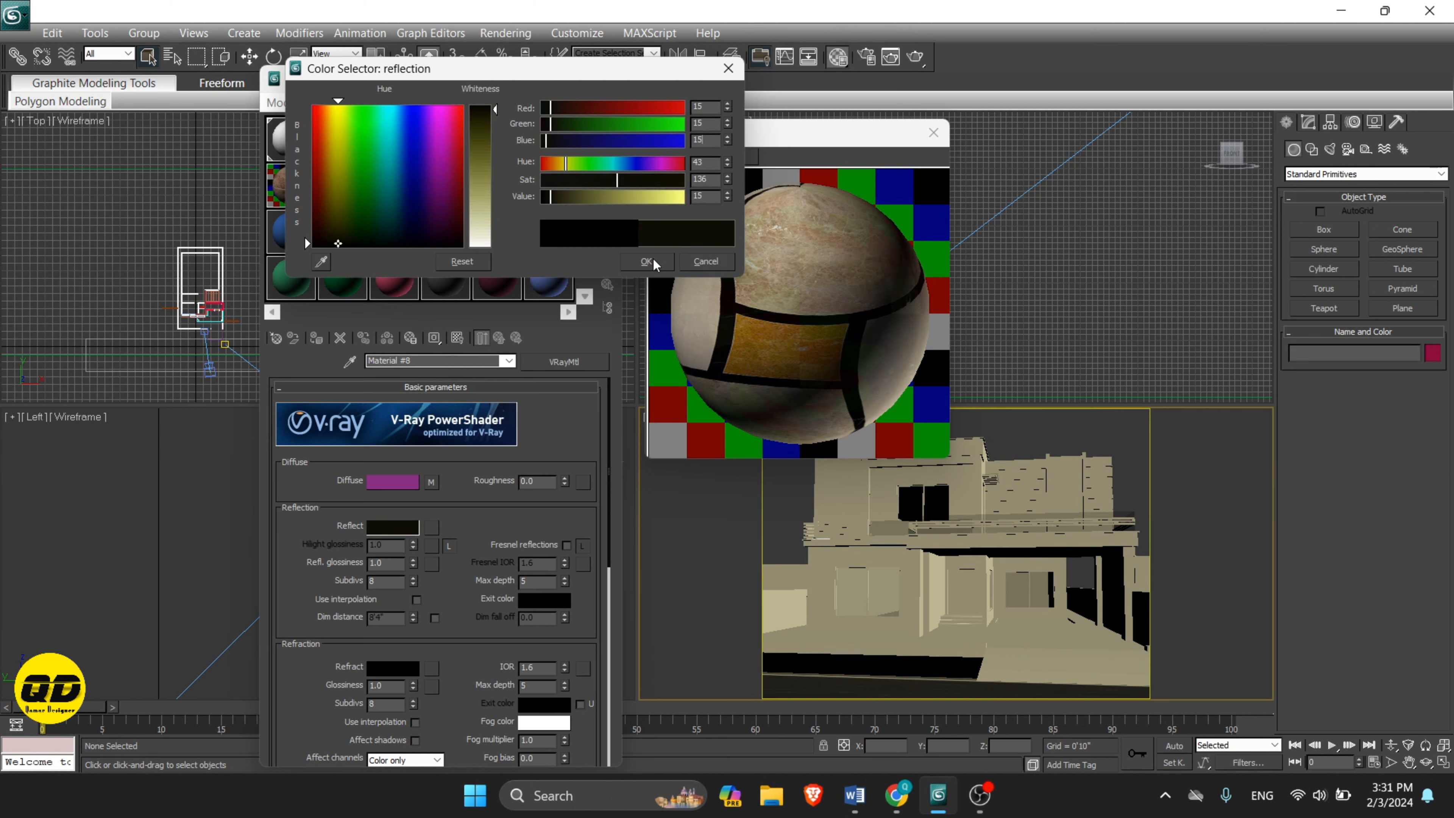
pyautogui.click(653, 258)
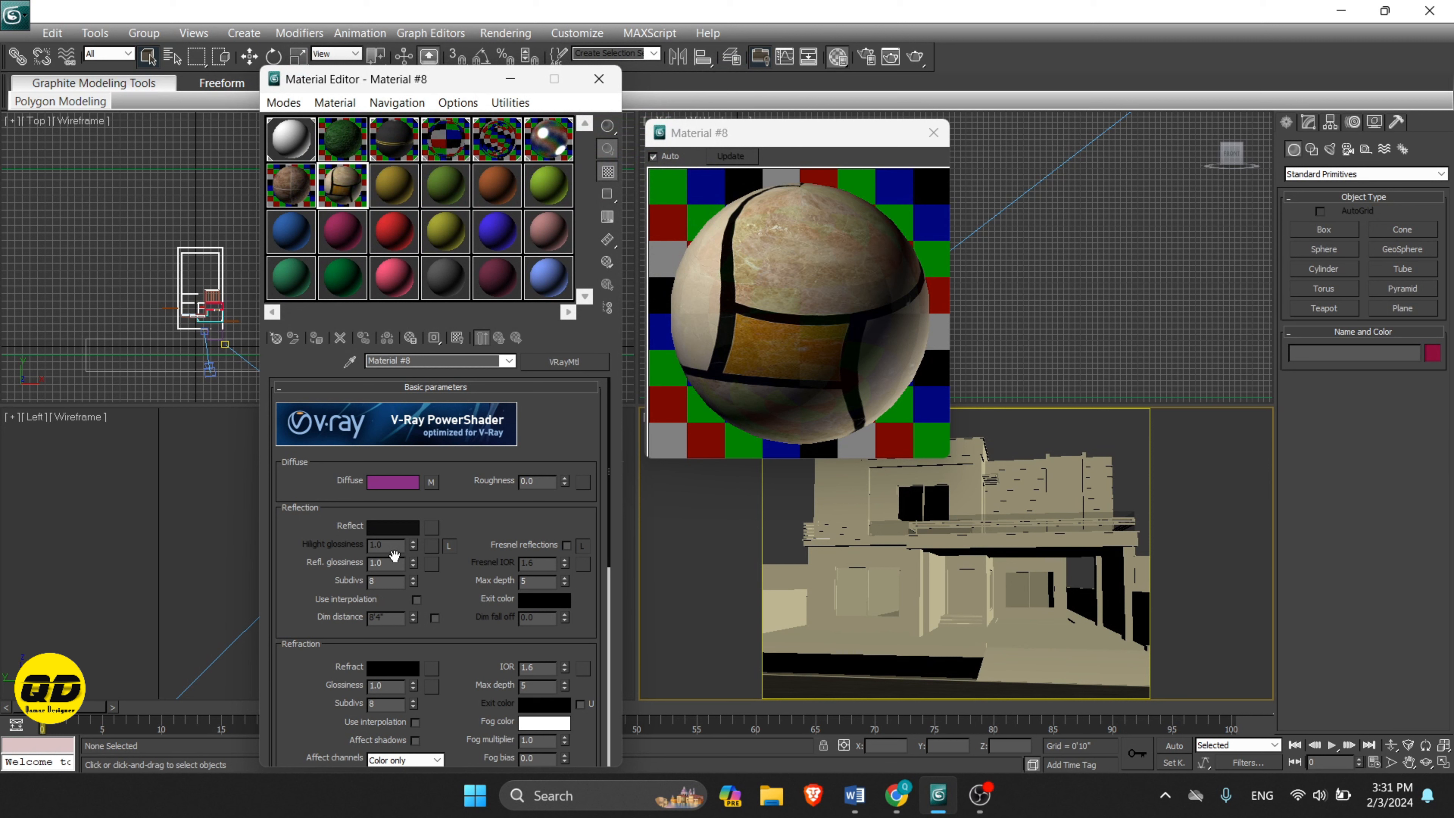
# Step: Unlock the highlight glossiness and set both highlight and reflection glossiness to 0.9
pyautogui.click(448, 545)
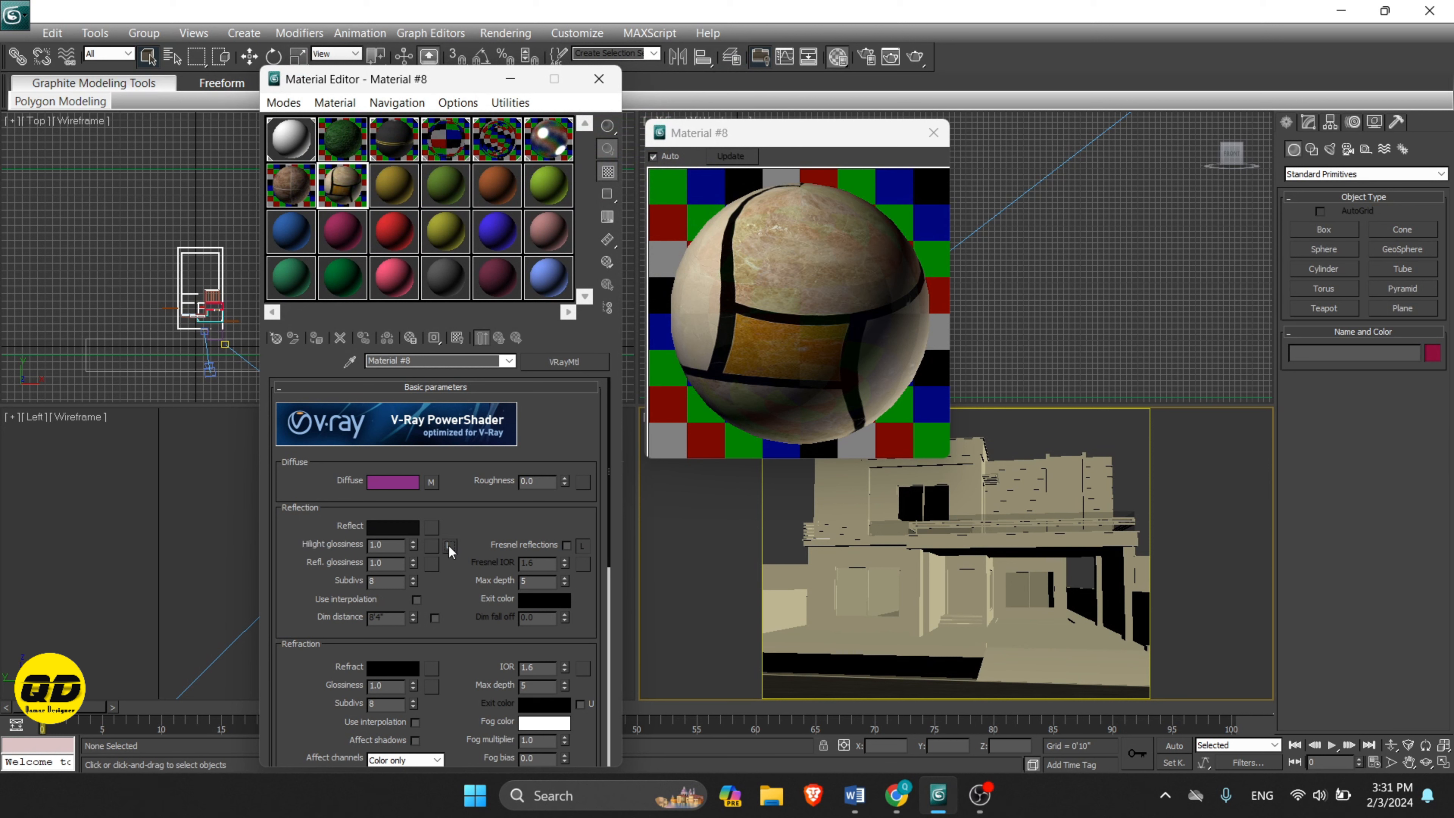
pyautogui.doubleClick(397, 550)
pyautogui.write('0.9')
pyautogui.press('Return')
pyautogui.doubleClick(389, 562)
pyautogui.write('0.')
pyautogui.press('Return')
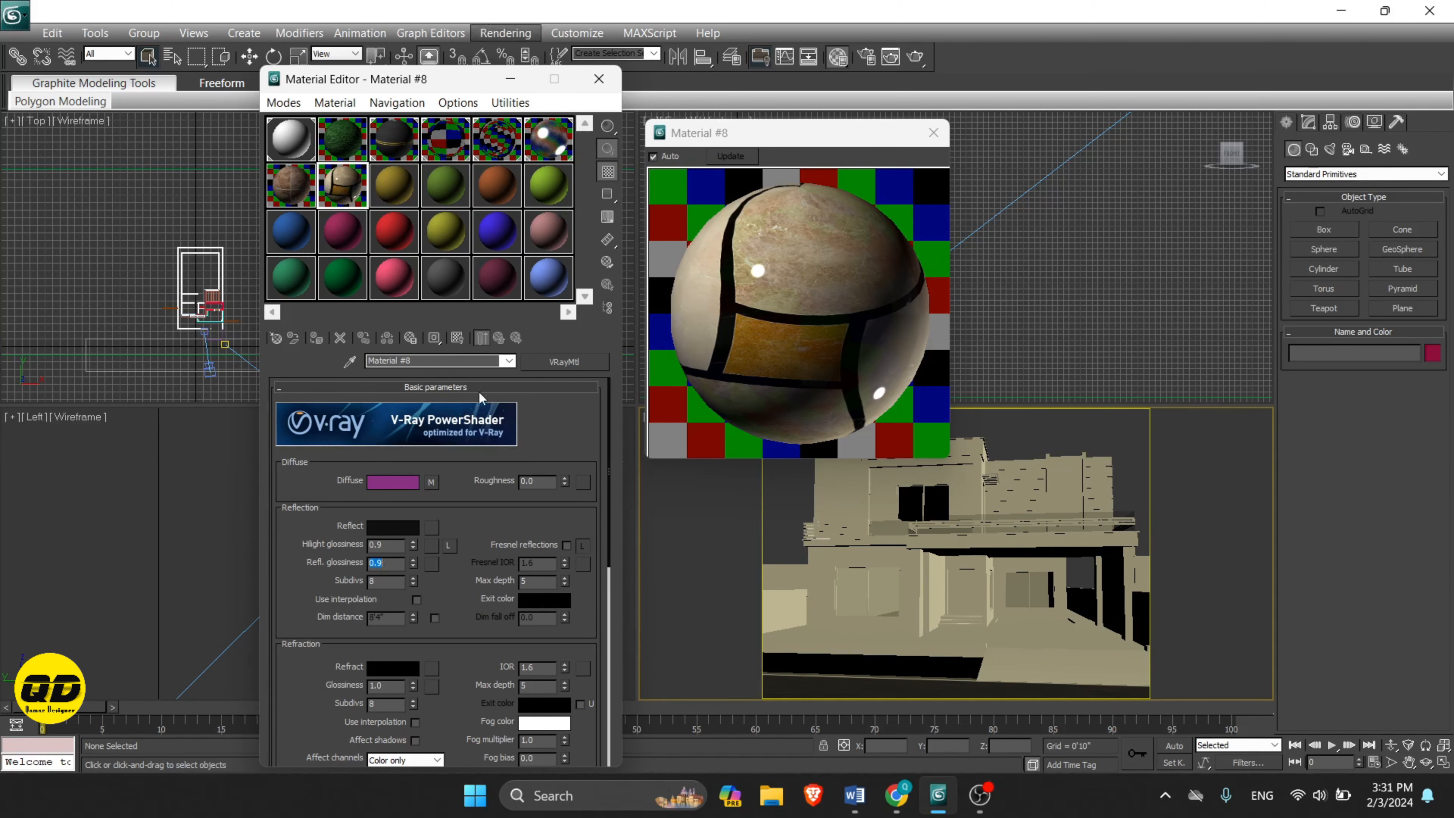
# Step: Set the material's refraction glossiness to 0.7 after trying 0.9
pyautogui.moveTo(389, 676); pyautogui.dragTo(379, 653)
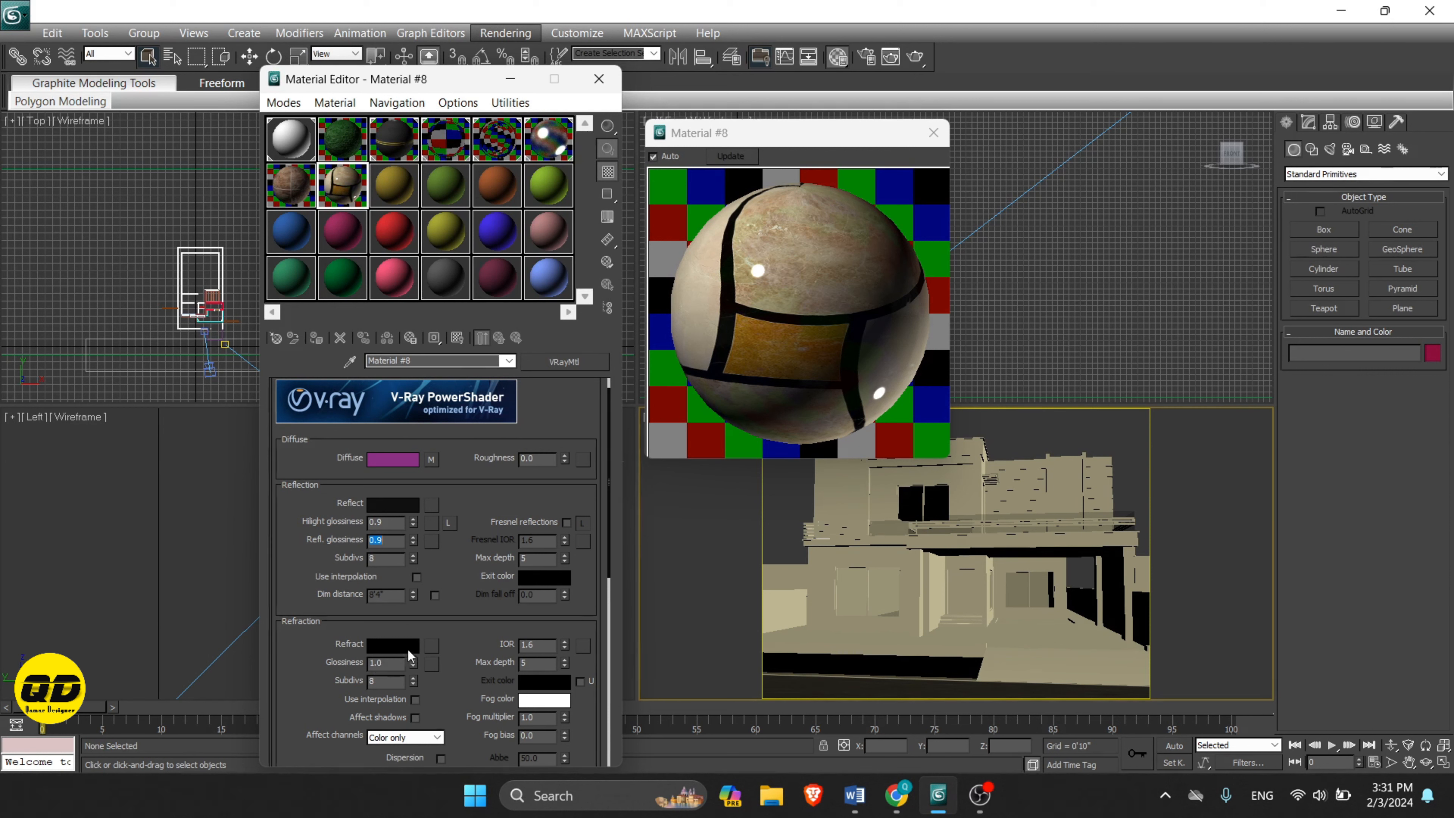
pyautogui.click(393, 663)
pyautogui.press('BackSpace')
pyautogui.press('BackSpace')
pyautogui.press('BackSpace')
pyautogui.write('0.9')
pyautogui.press('Return')
pyautogui.write('0.7')
pyautogui.press('Return')
# Step: Try a red value of 5 in the refraction colour and set it back to 0
pyautogui.click(393, 645)
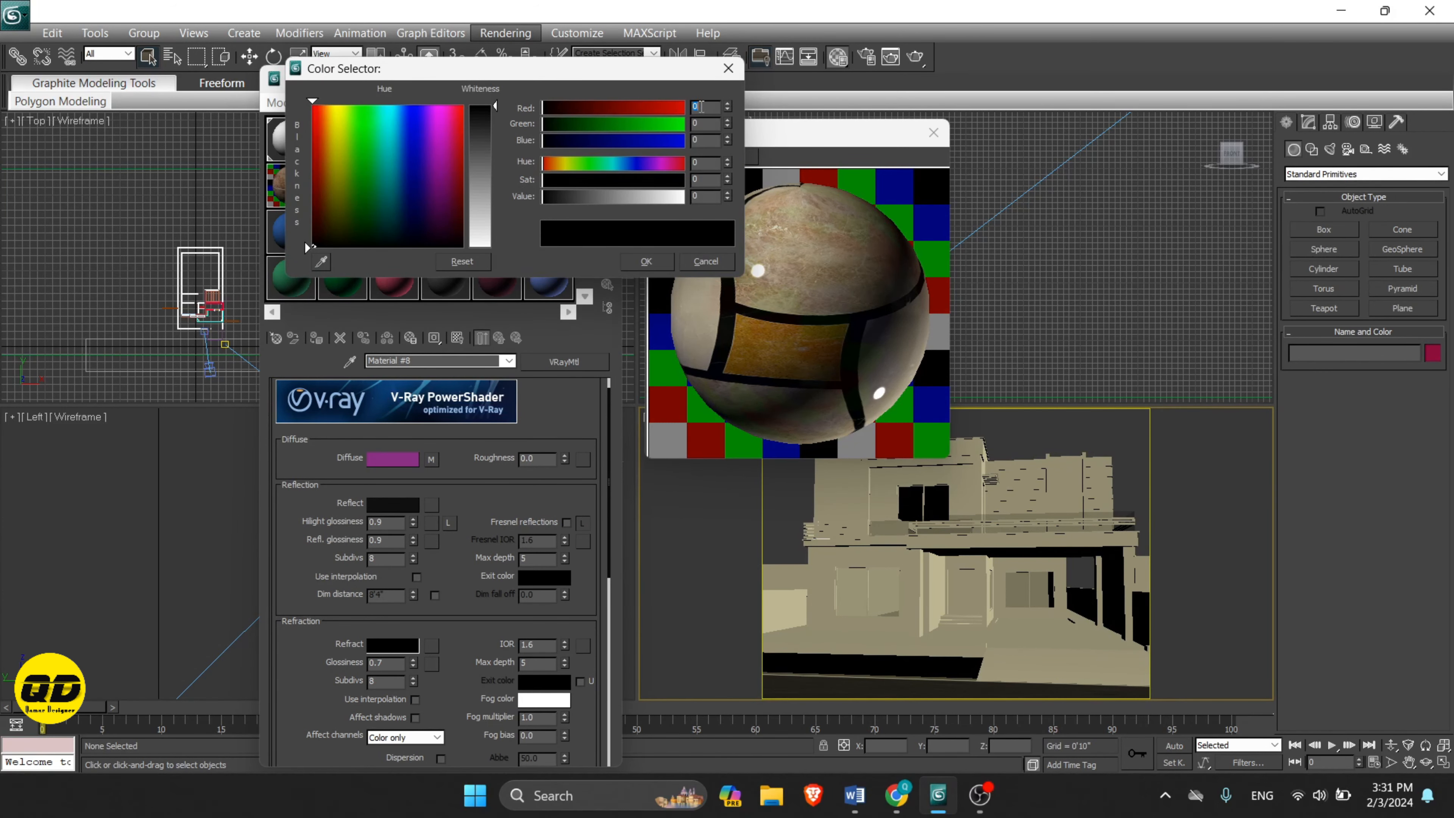
pyautogui.write('5')
pyautogui.press('Return')
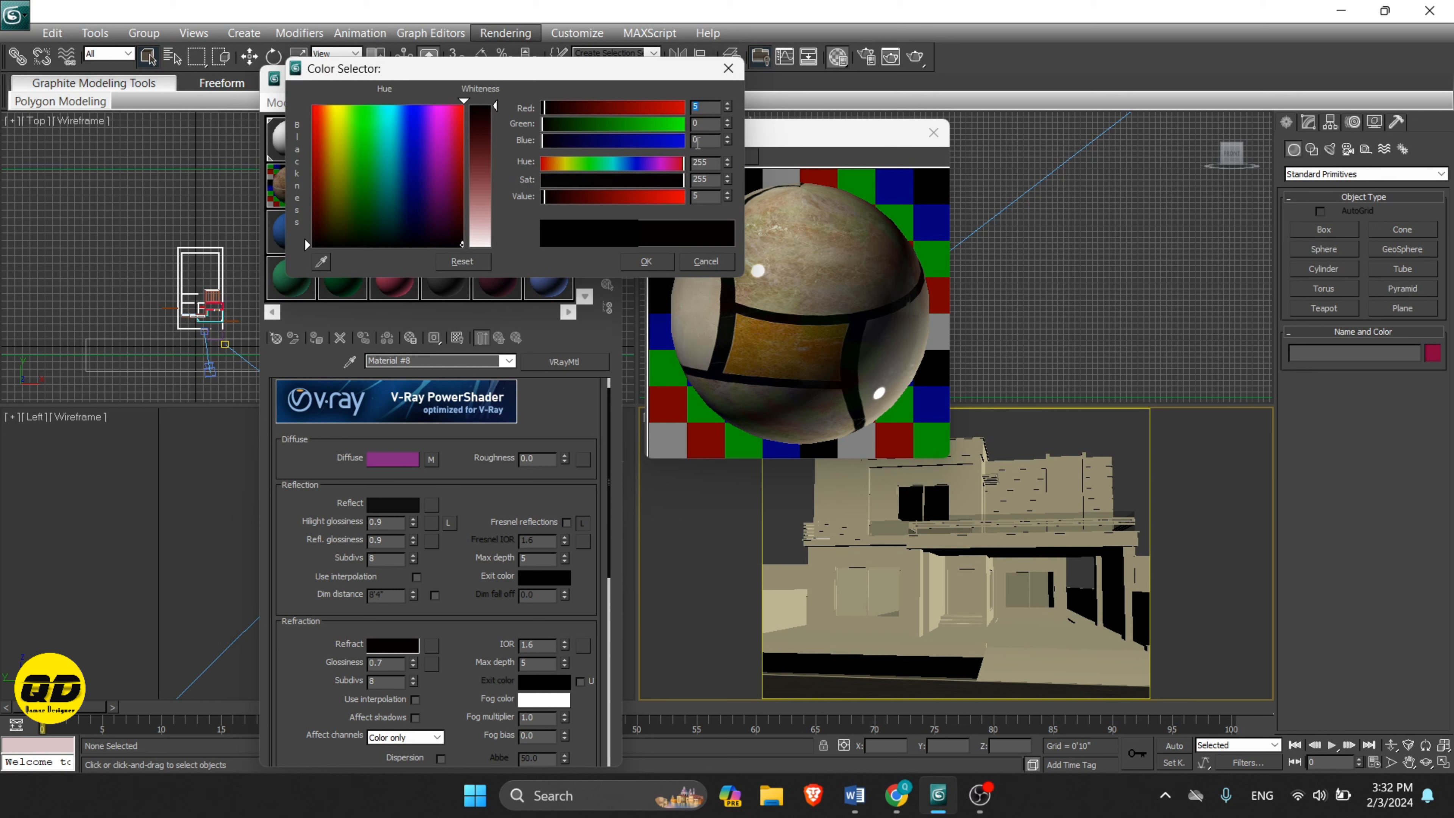
pyautogui.write('0')
pyautogui.press('Return')
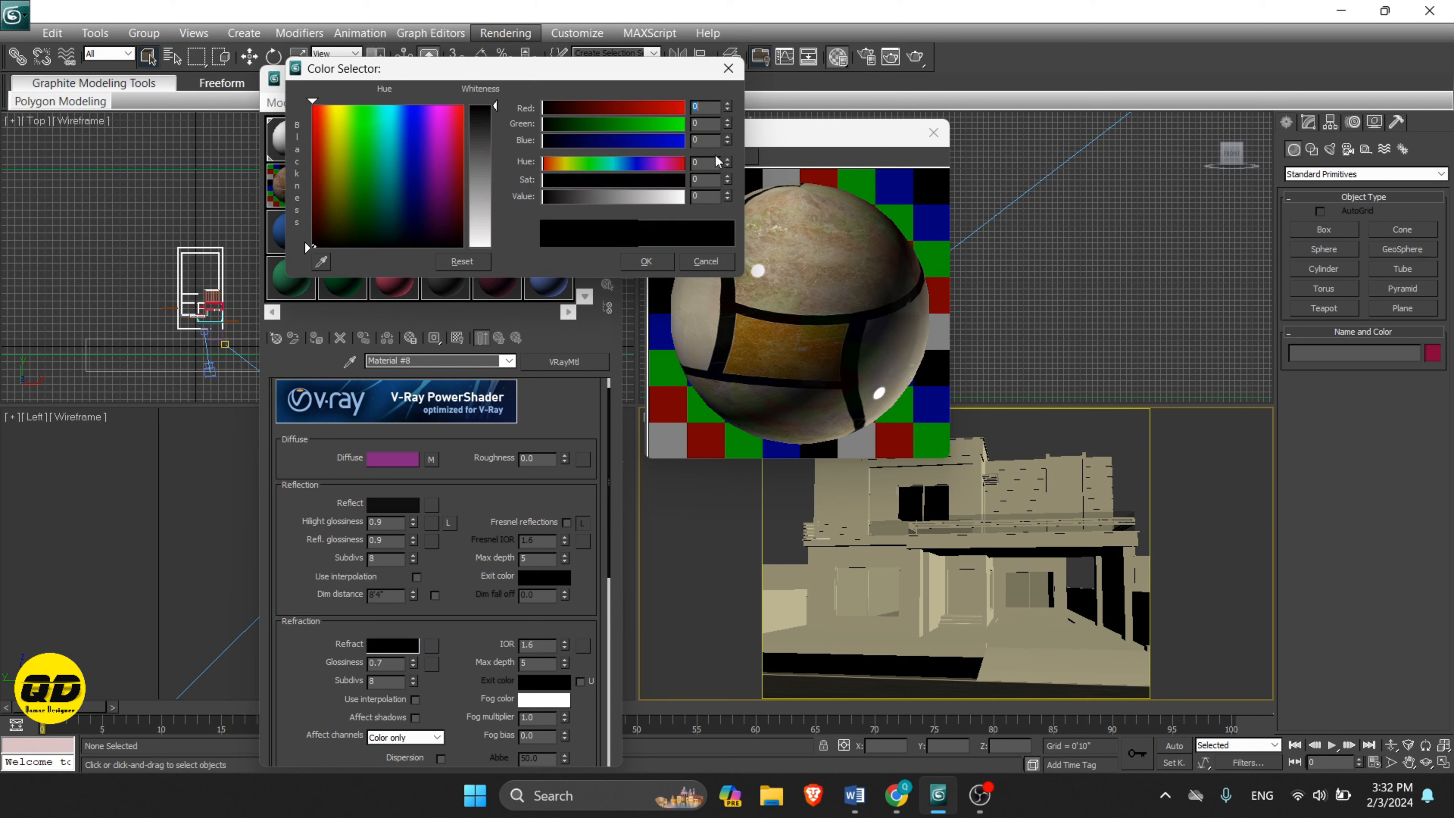
pyautogui.click(646, 262)
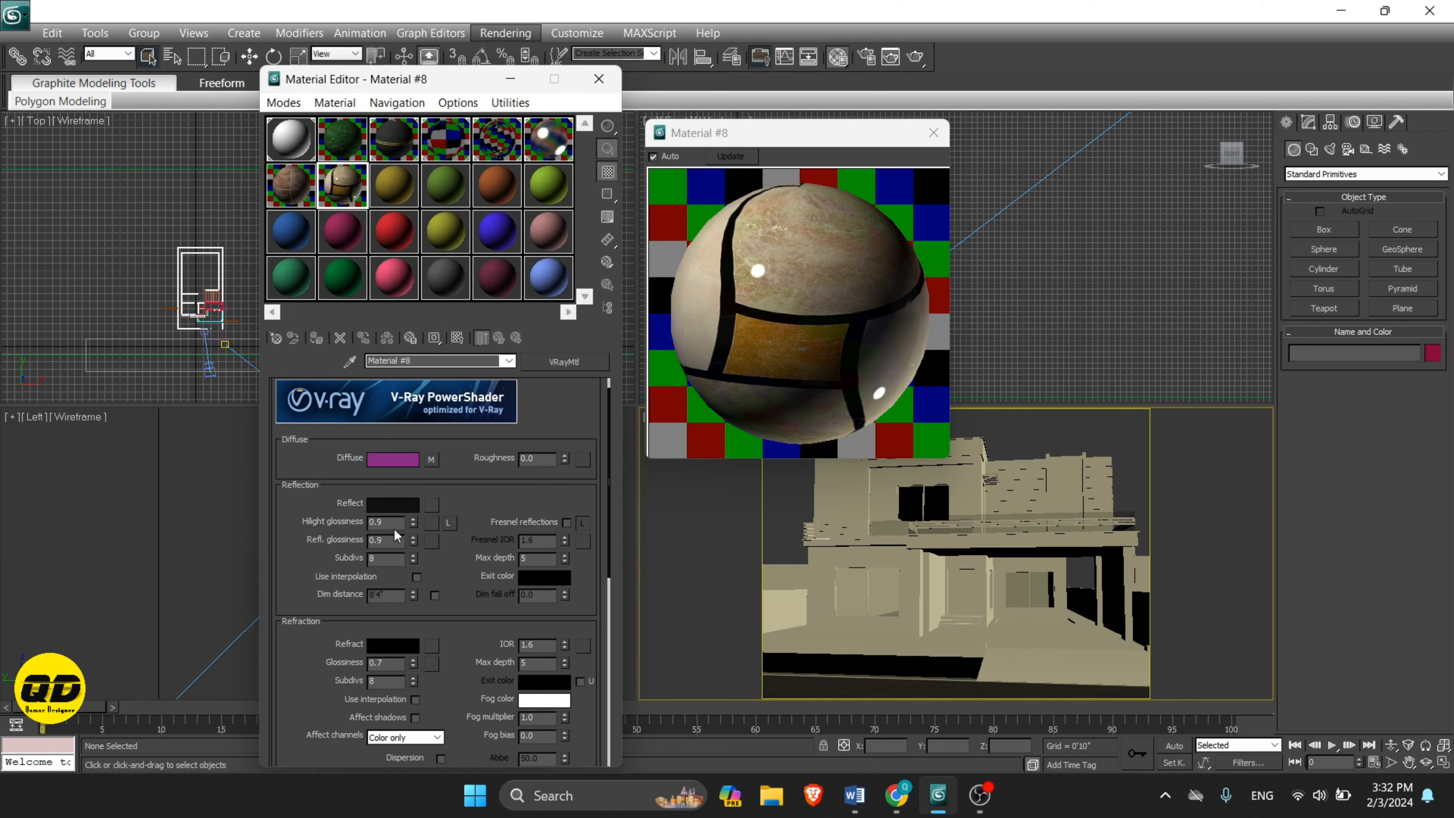
# Step: Set the reflection glossiness to 0.75 and the reflection subdivisions to 32
pyautogui.click(390, 543)
pyautogui.write('.75')
pyautogui.press('Return')
pyautogui.doubleClick(372, 558)
pyautogui.write('3')
pyautogui.press('Return')
pyautogui.write('32')
# Step: Copy the diffuse tile map into the material's Bump slot using the Copy method
pyautogui.moveTo(607, 477); pyautogui.dragTo(592, 691)
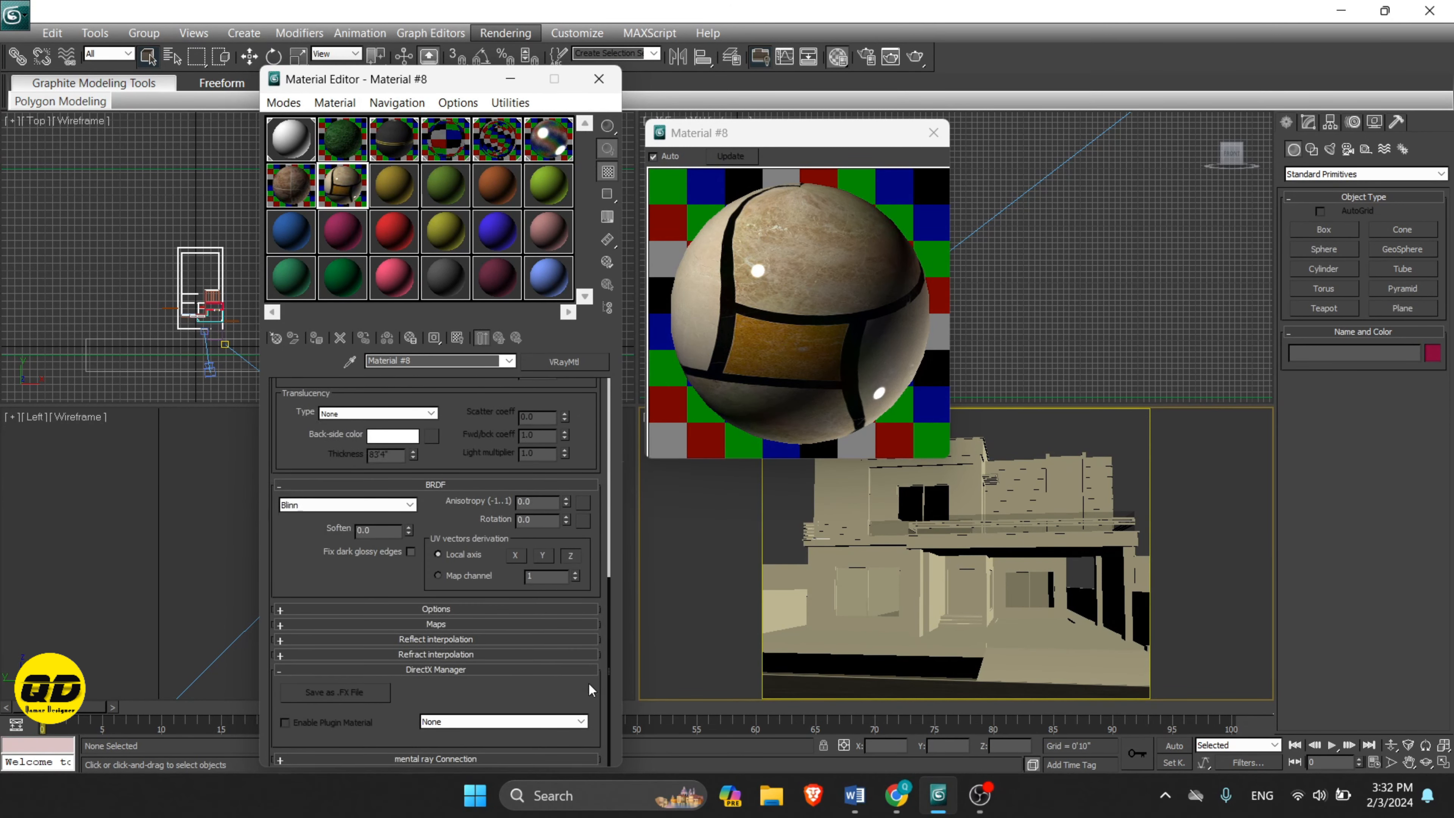
pyautogui.click(439, 624)
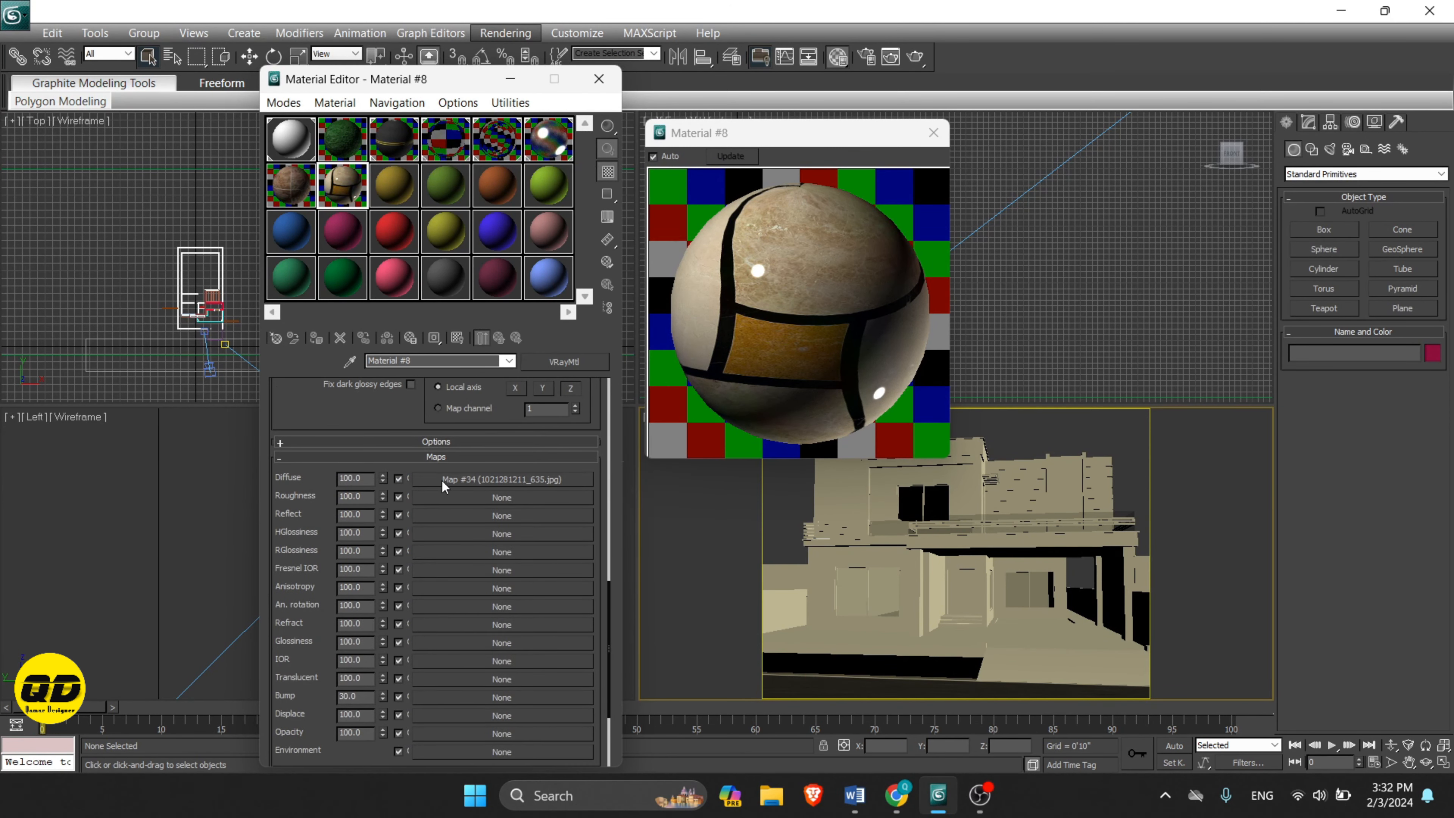
pyautogui.moveTo(442, 479); pyautogui.dragTo(479, 694)
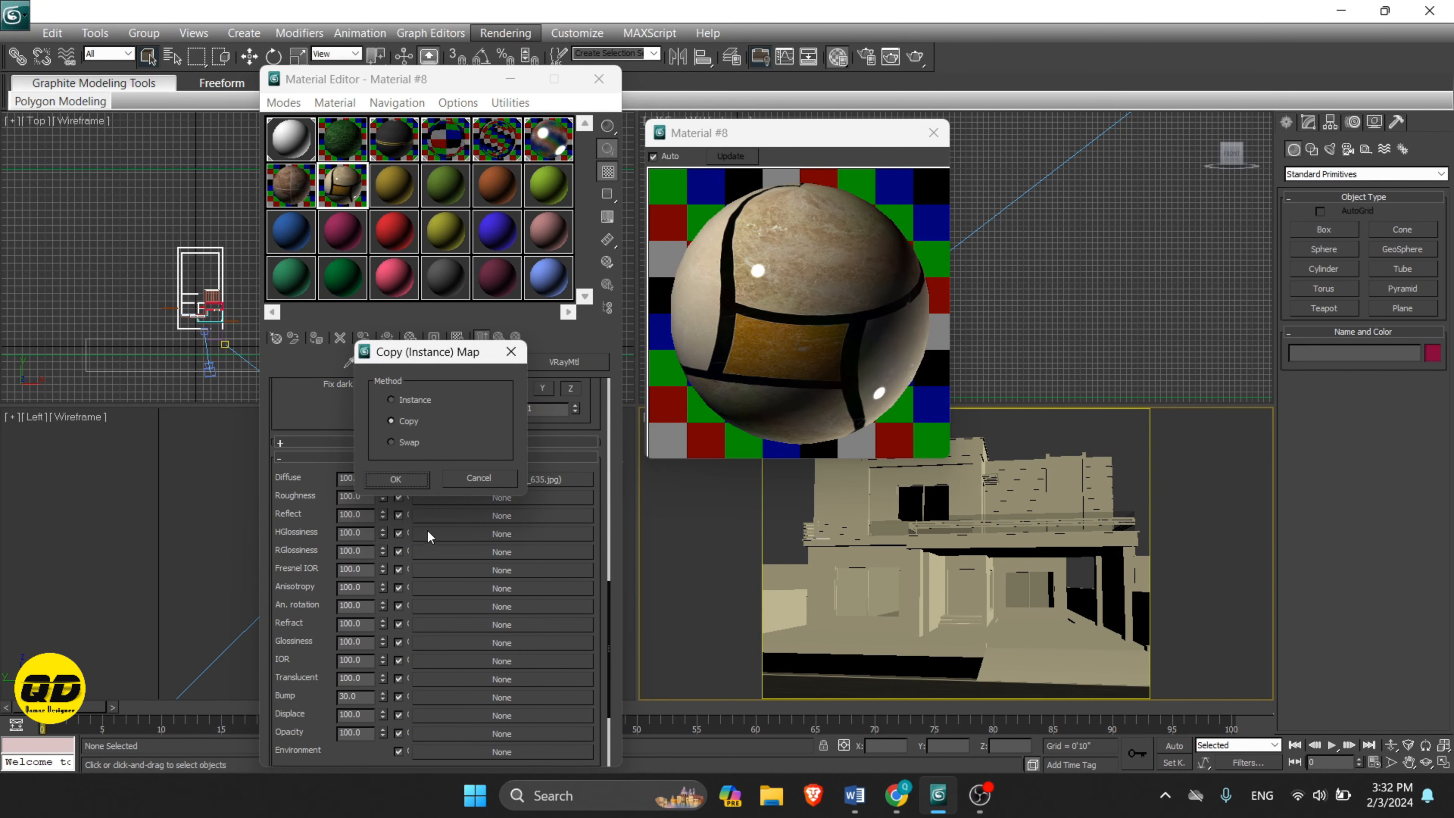
pyautogui.click(400, 479)
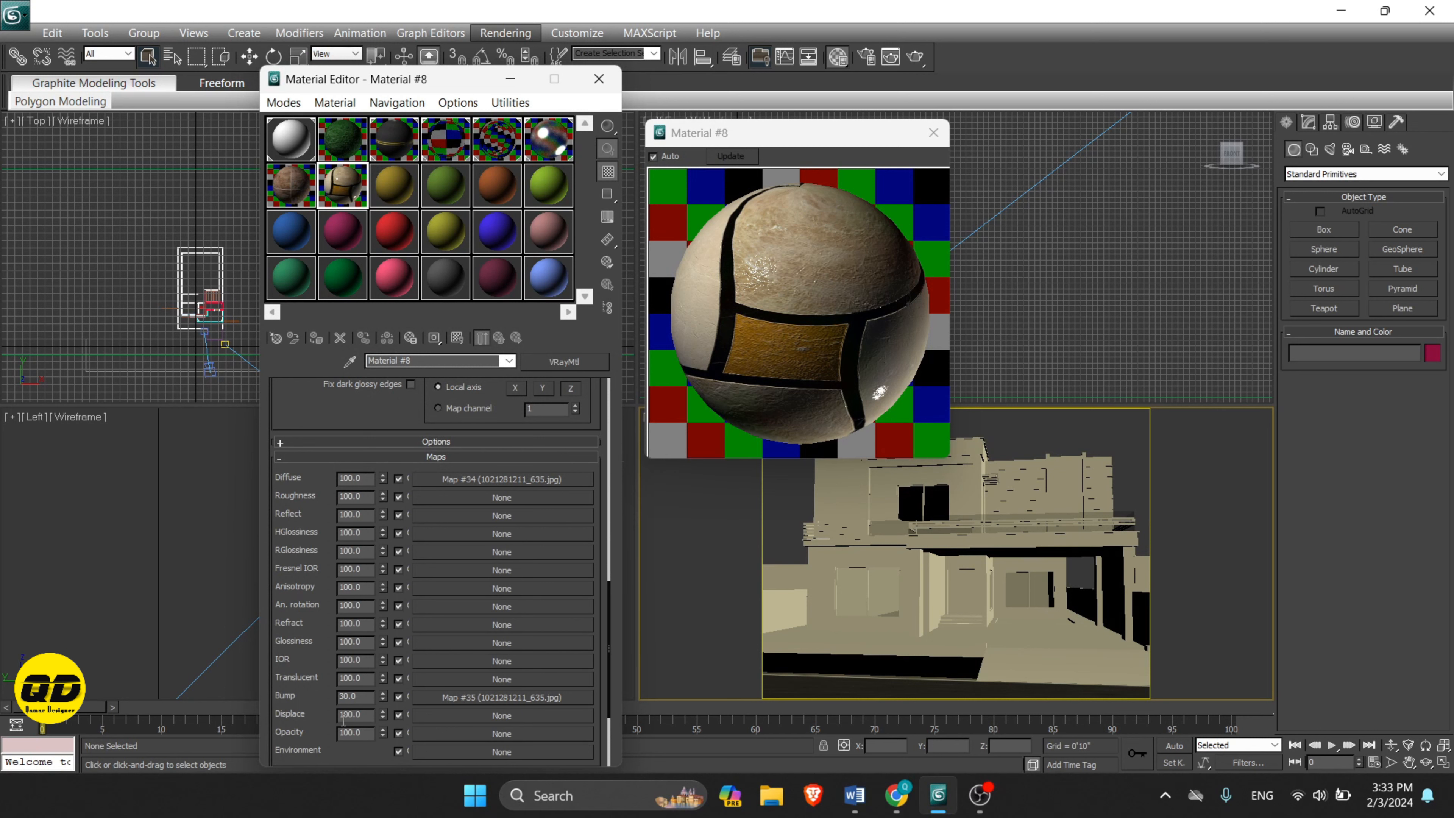
# Step: Try bump amounts of 45, 25 and 15 for the tile material and set the final amount to 10
pyautogui.doubleClick(354, 695)
pyautogui.write('45')
pyautogui.press('Return')
pyautogui.write('25')
pyautogui.press('Return')
pyautogui.write('15')
pyautogui.press('Return')
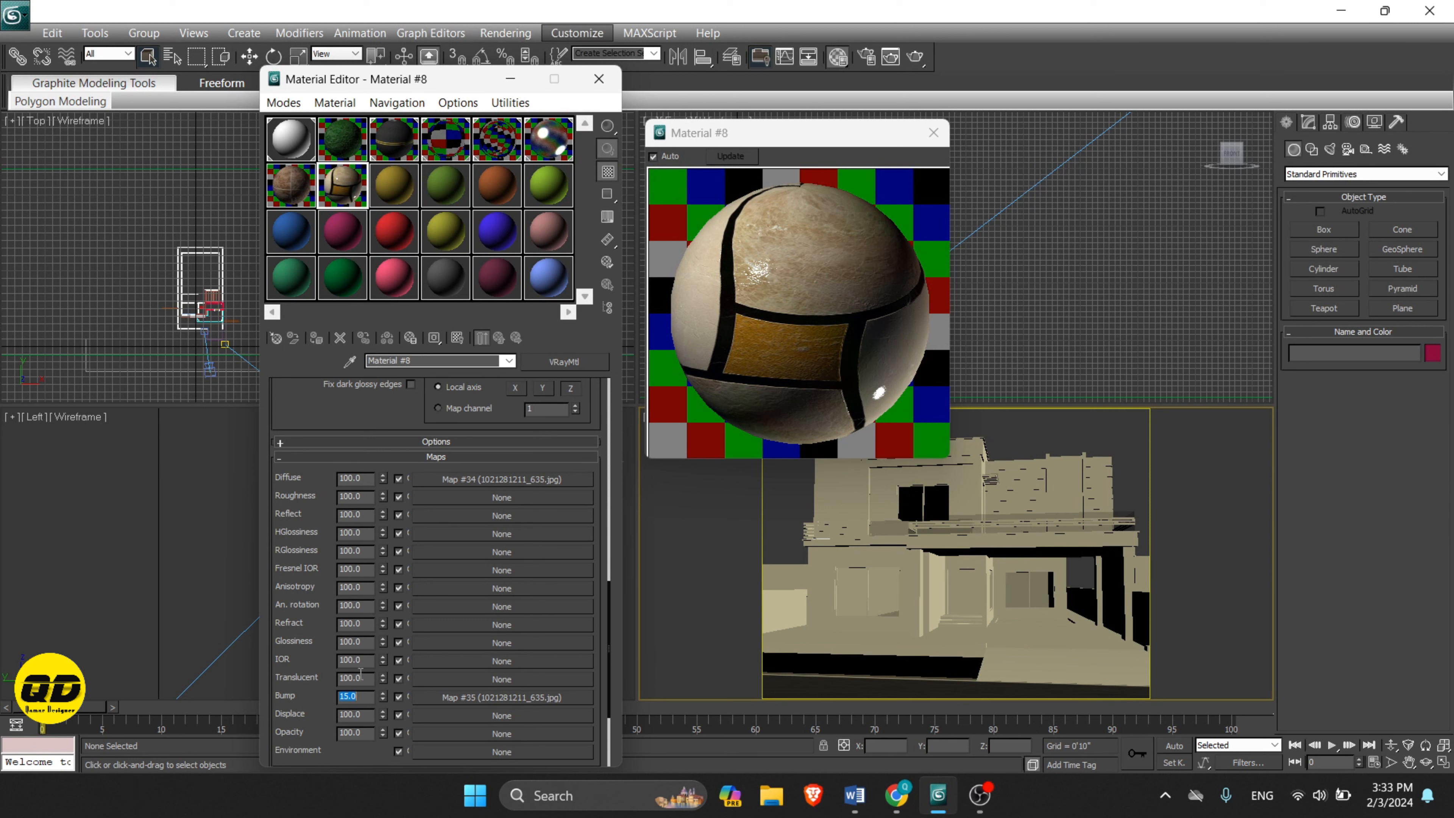
pyautogui.write('10')
pyautogui.press('Return')
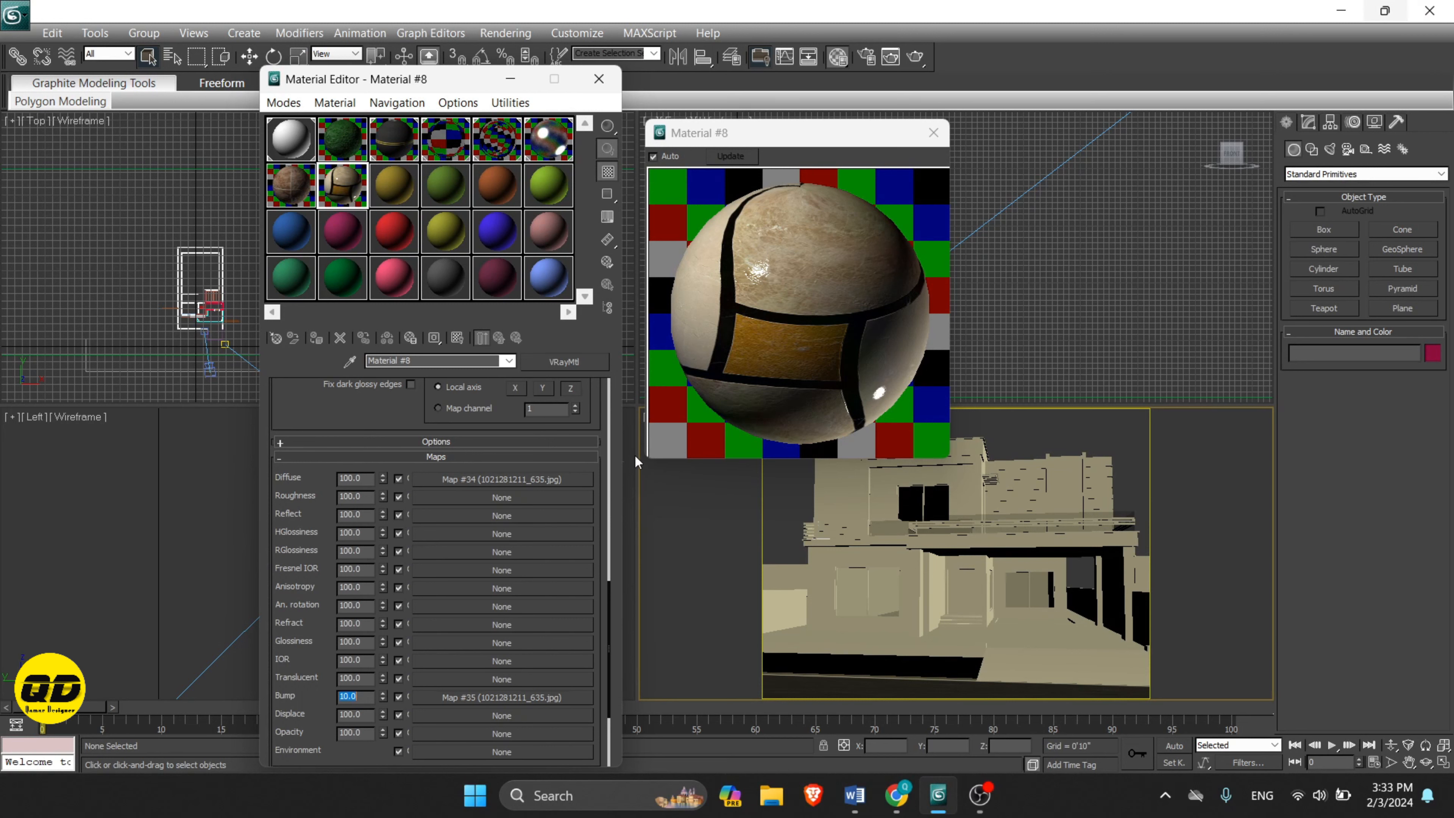
# Step: Assign the tile material to the porch floor and show its texture in the viewport
pyautogui.click(935, 133)
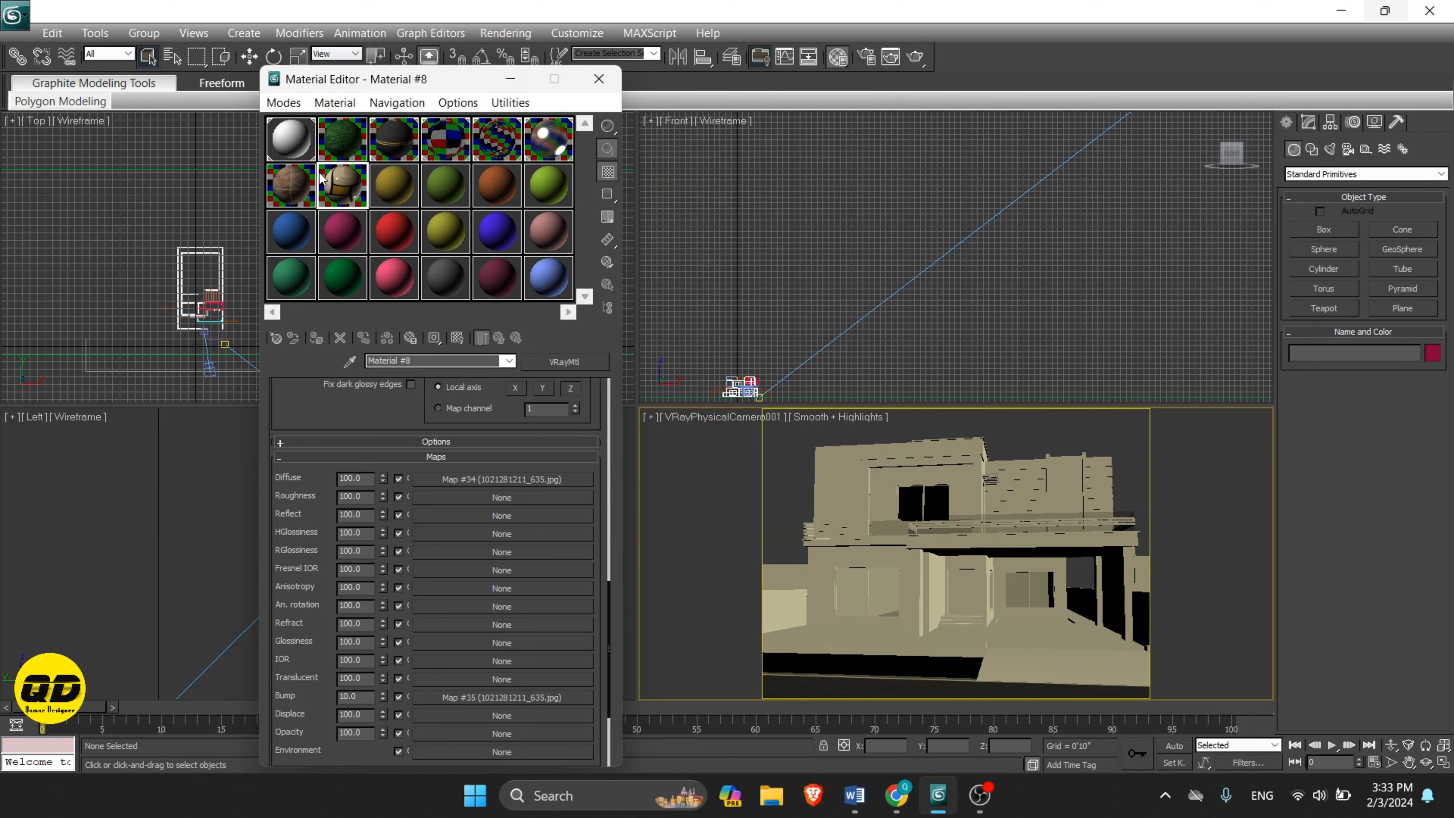
pyautogui.moveTo(573, 350); pyautogui.dragTo(1007, 644)
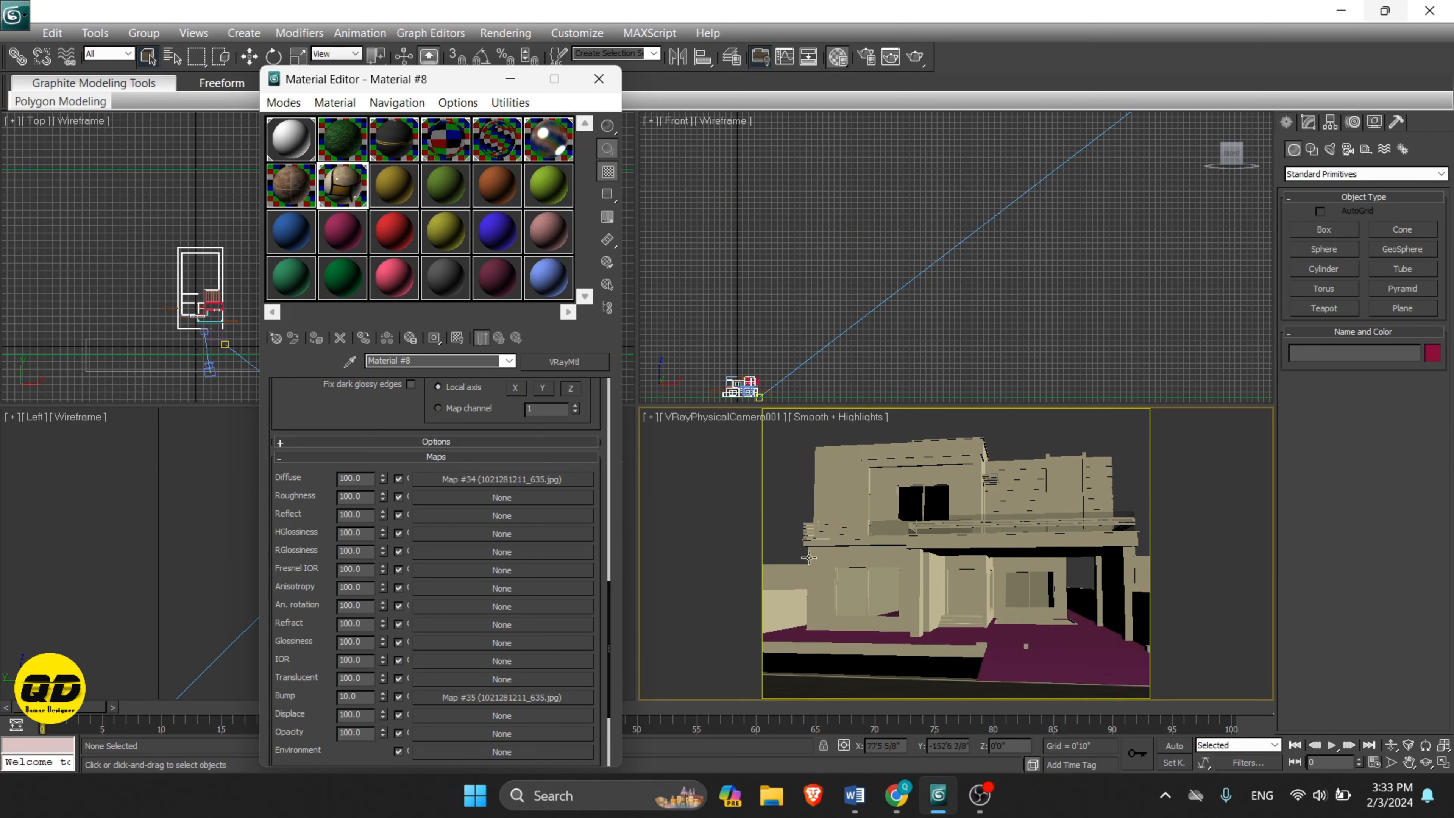
pyautogui.click(456, 337)
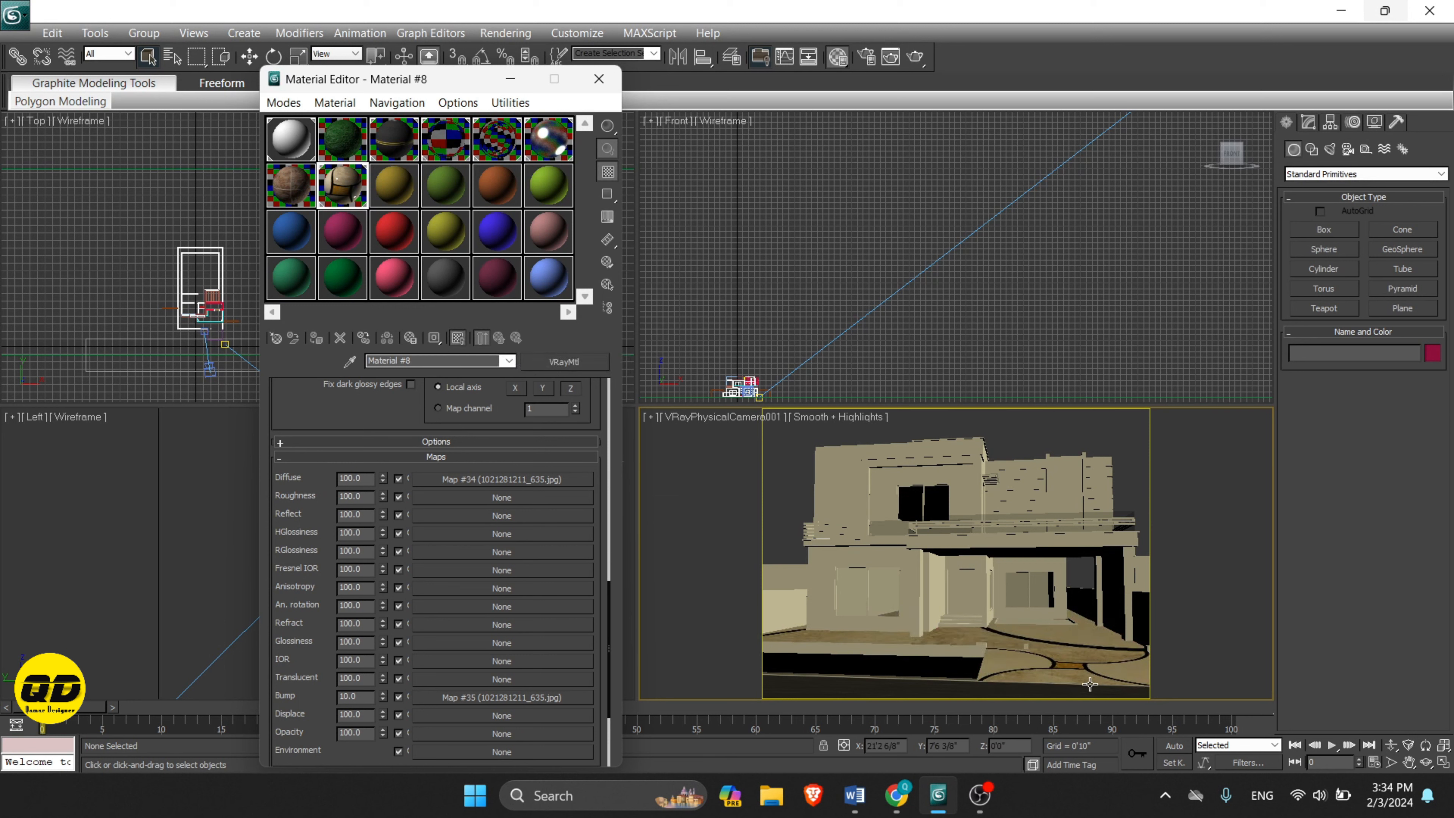
pyautogui.click(1191, 588)
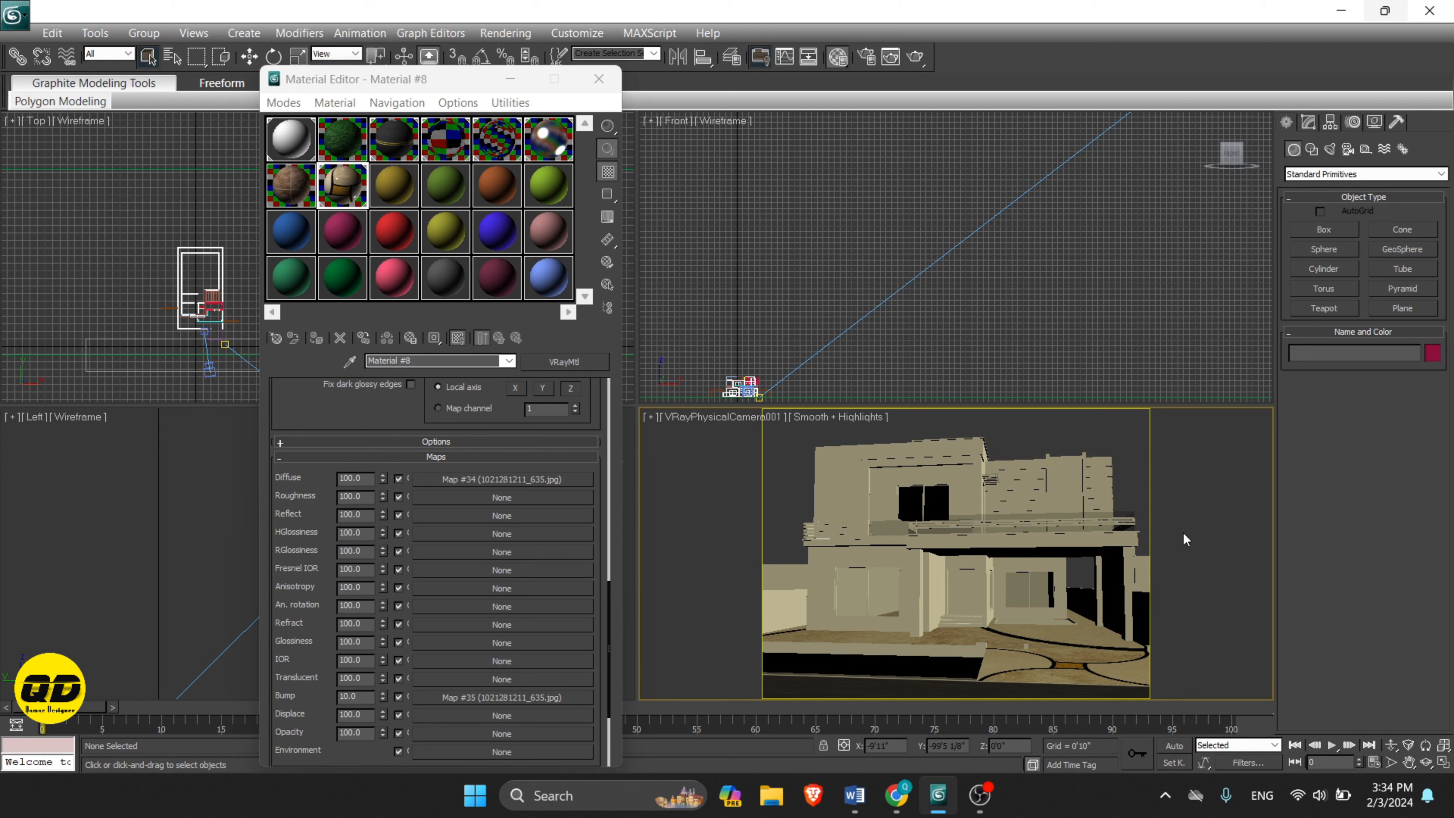
# Step: Close the material editor and switch the camera viewport to a maximized Perspective view looking down on the porch floor
pyautogui.press('p')
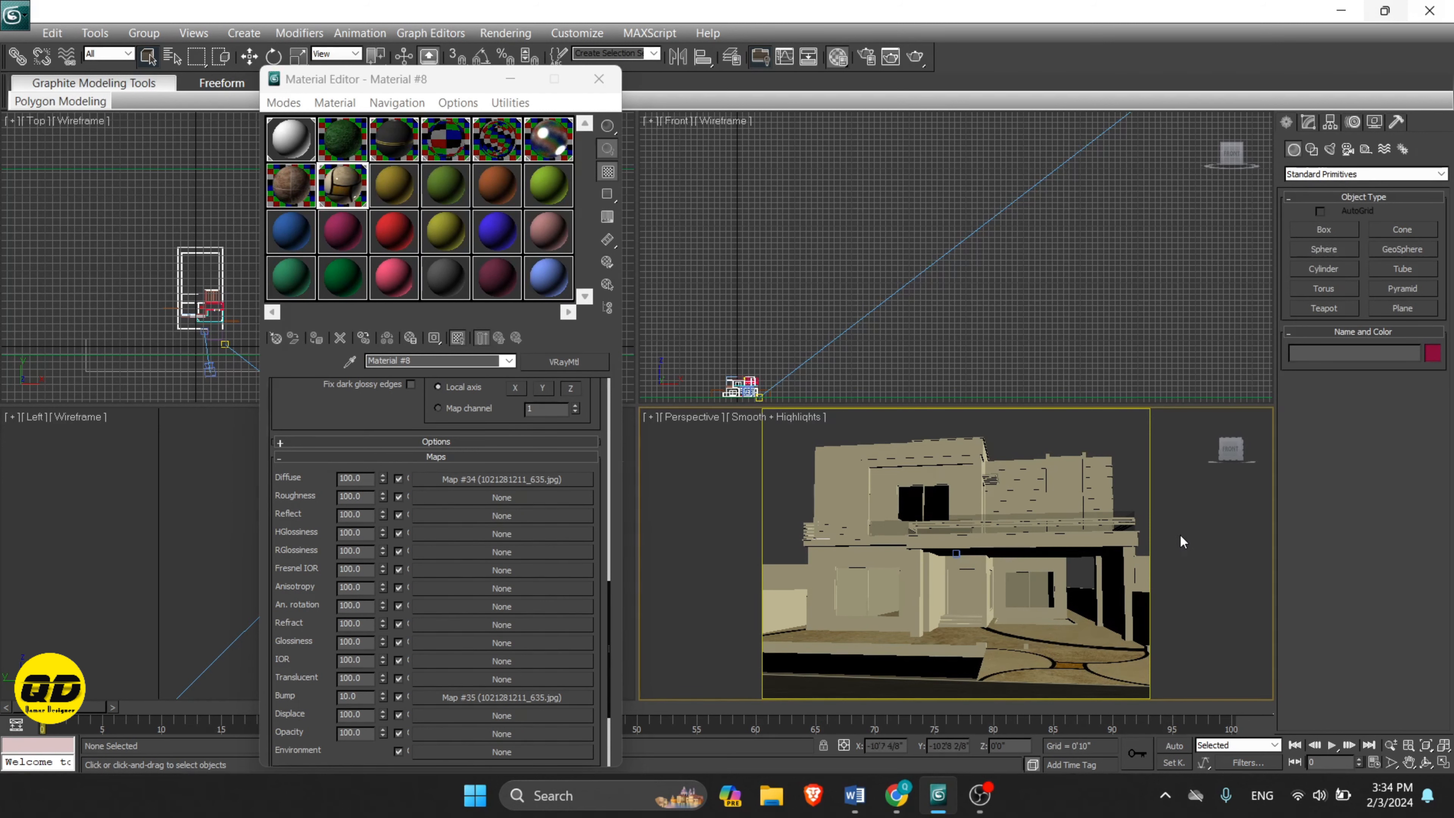
pyautogui.hotkey('alt', 'w')
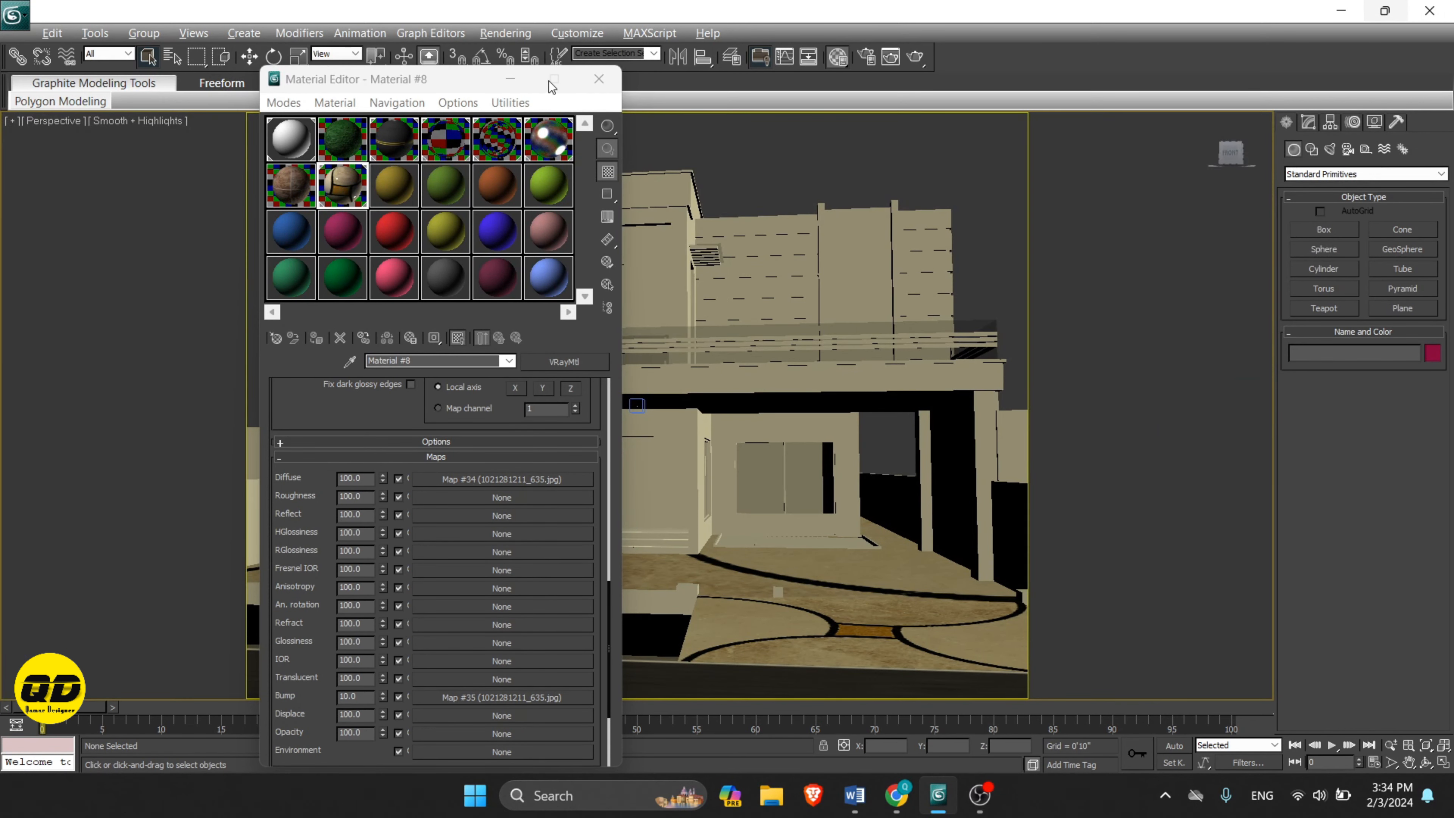
pyautogui.click(599, 81)
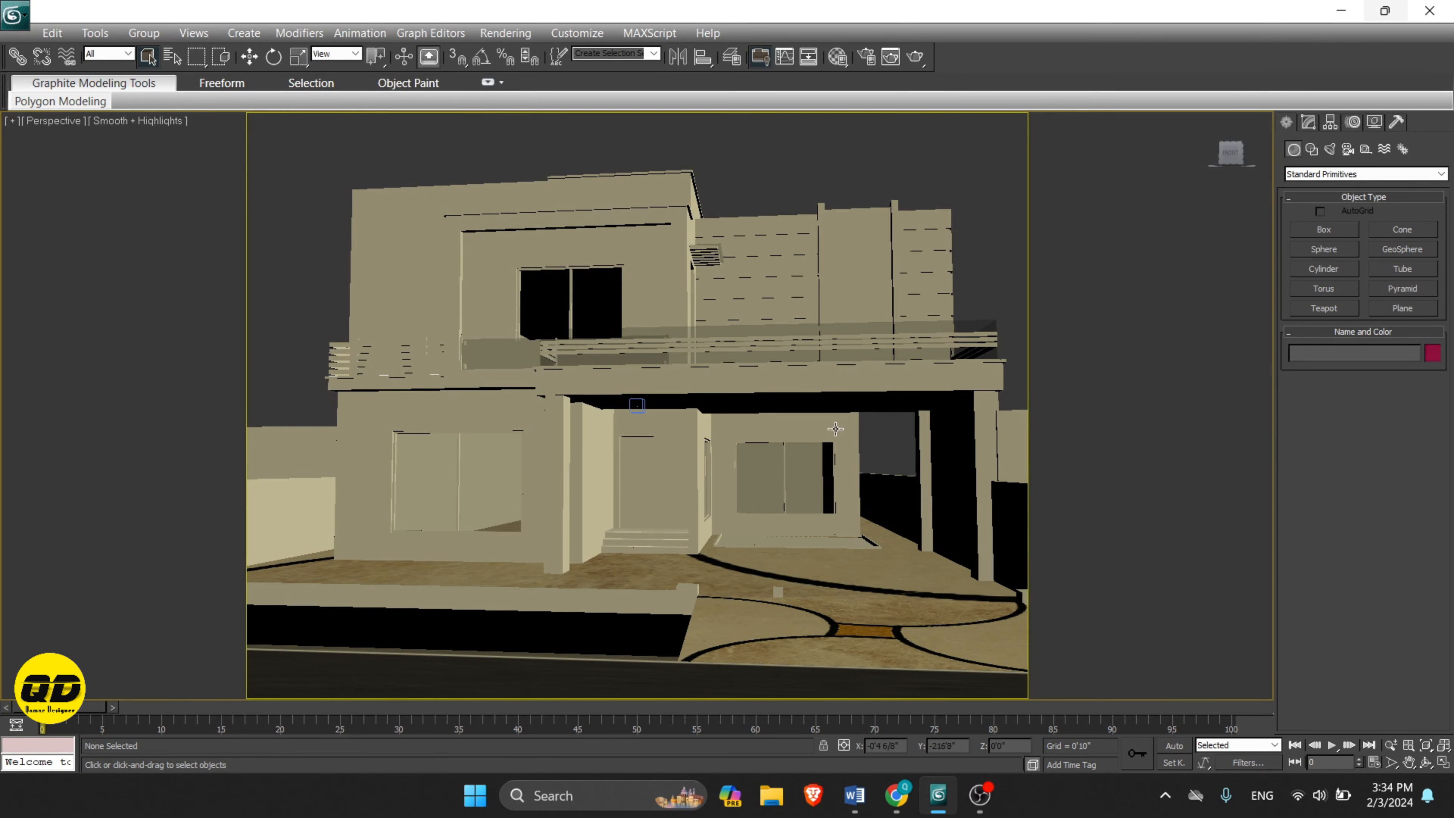
pyautogui.hotkey('shift', 'q')
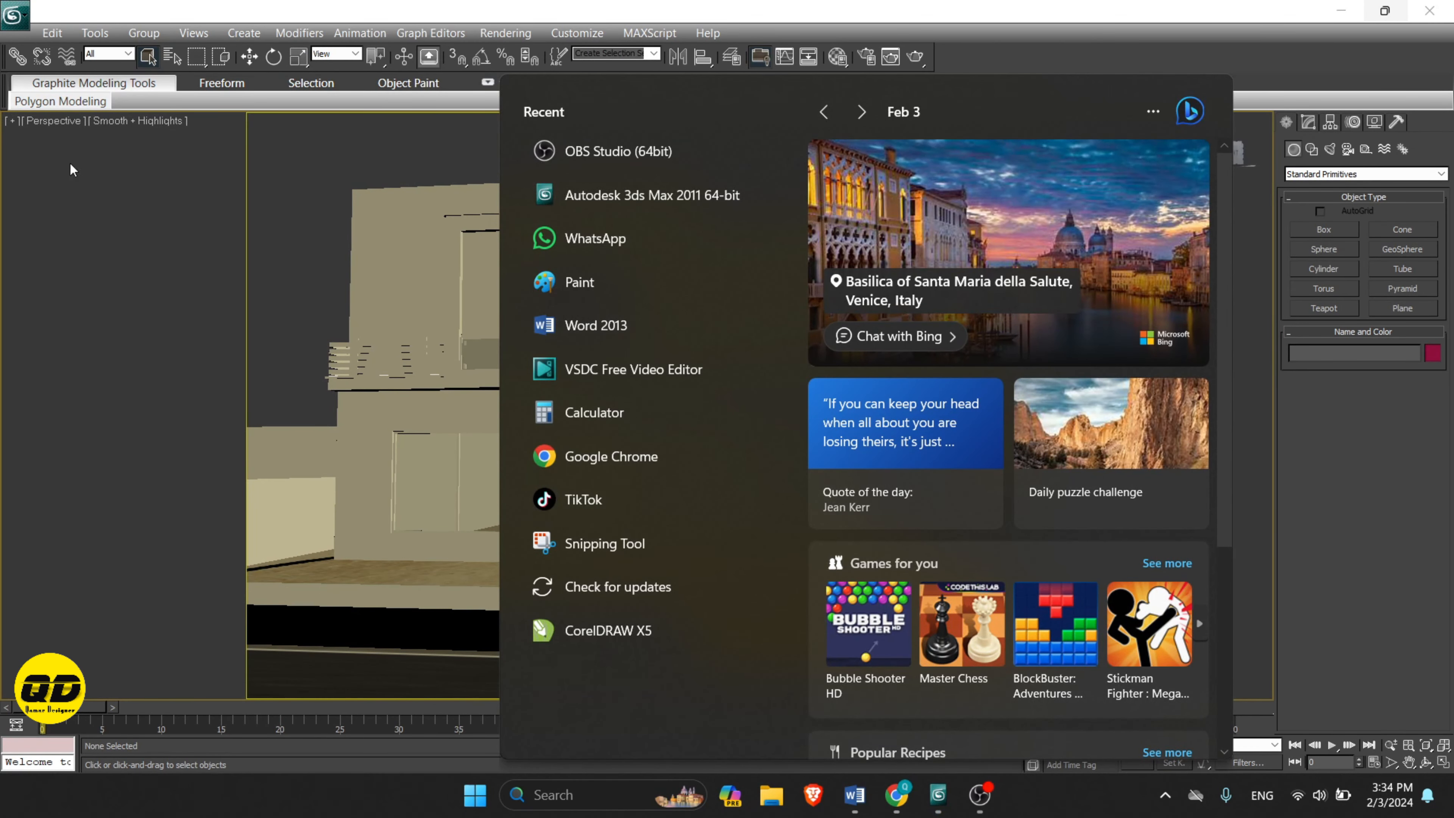
pyautogui.click(149, 242)
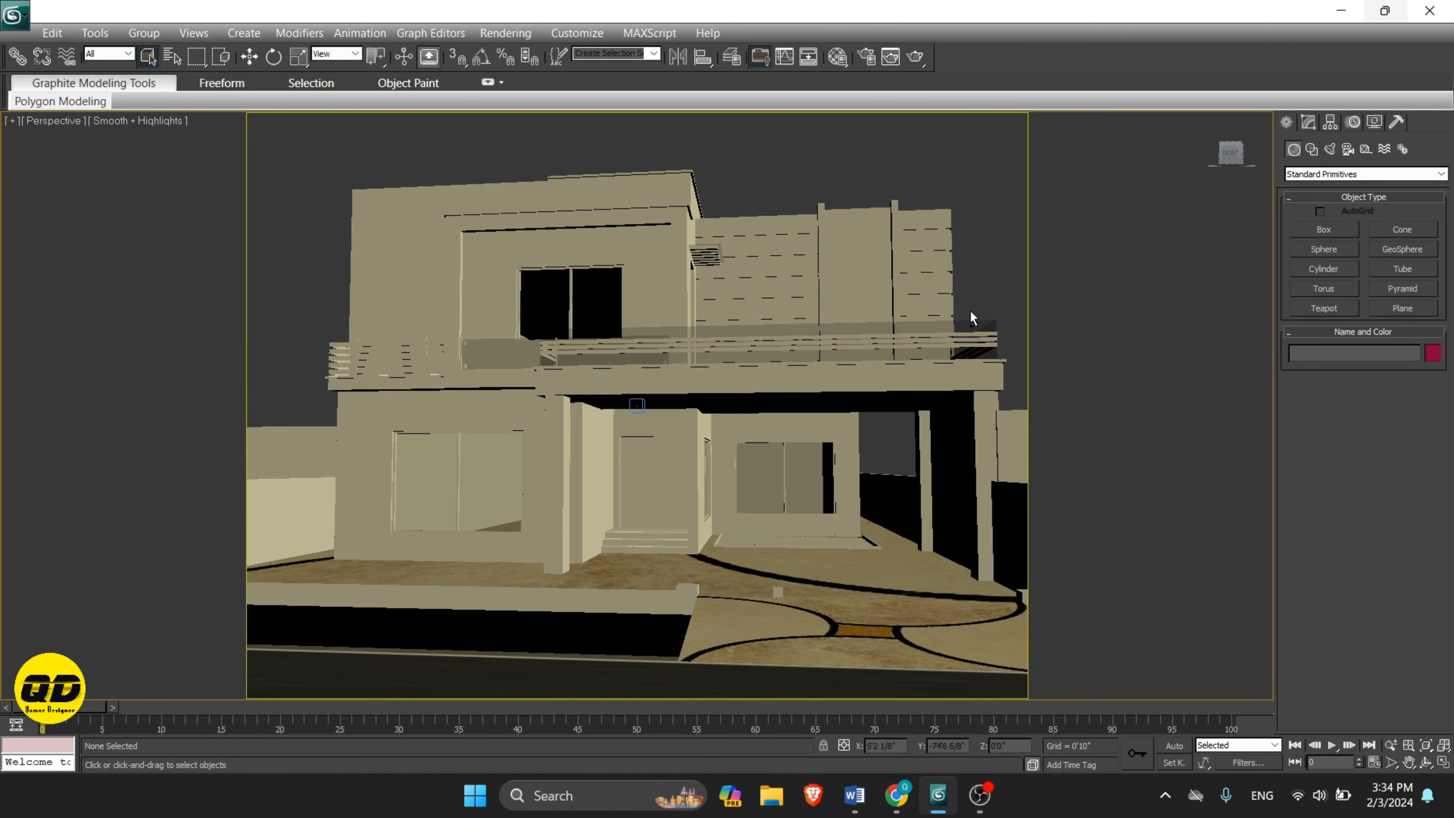
pyautogui.moveTo(960, 366); pyautogui.dragTo(778, 403, button='middle')
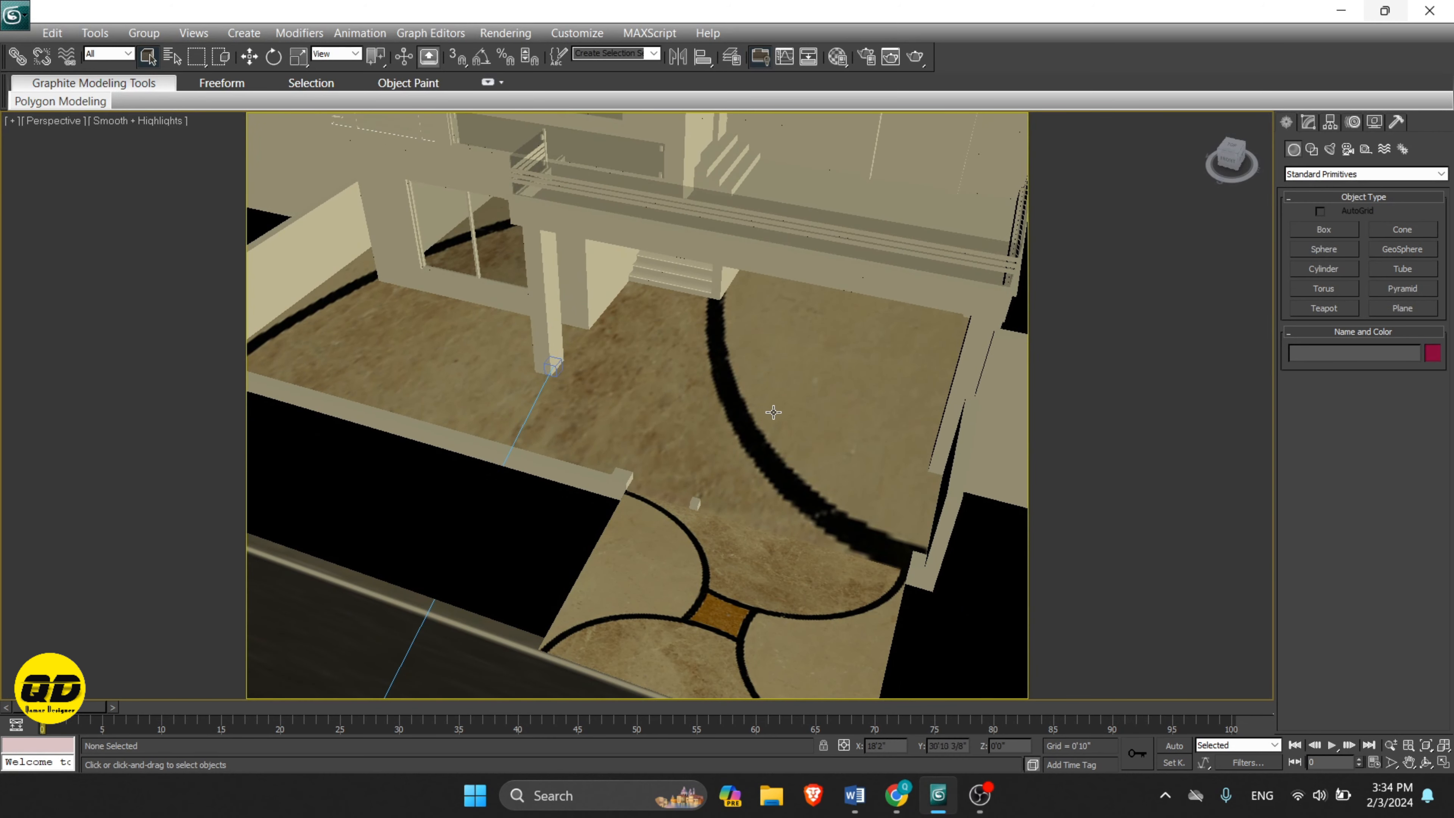
# Step: Apply a UVW Map modifier with Box mapping to the porch floor object
pyautogui.click(748, 626)
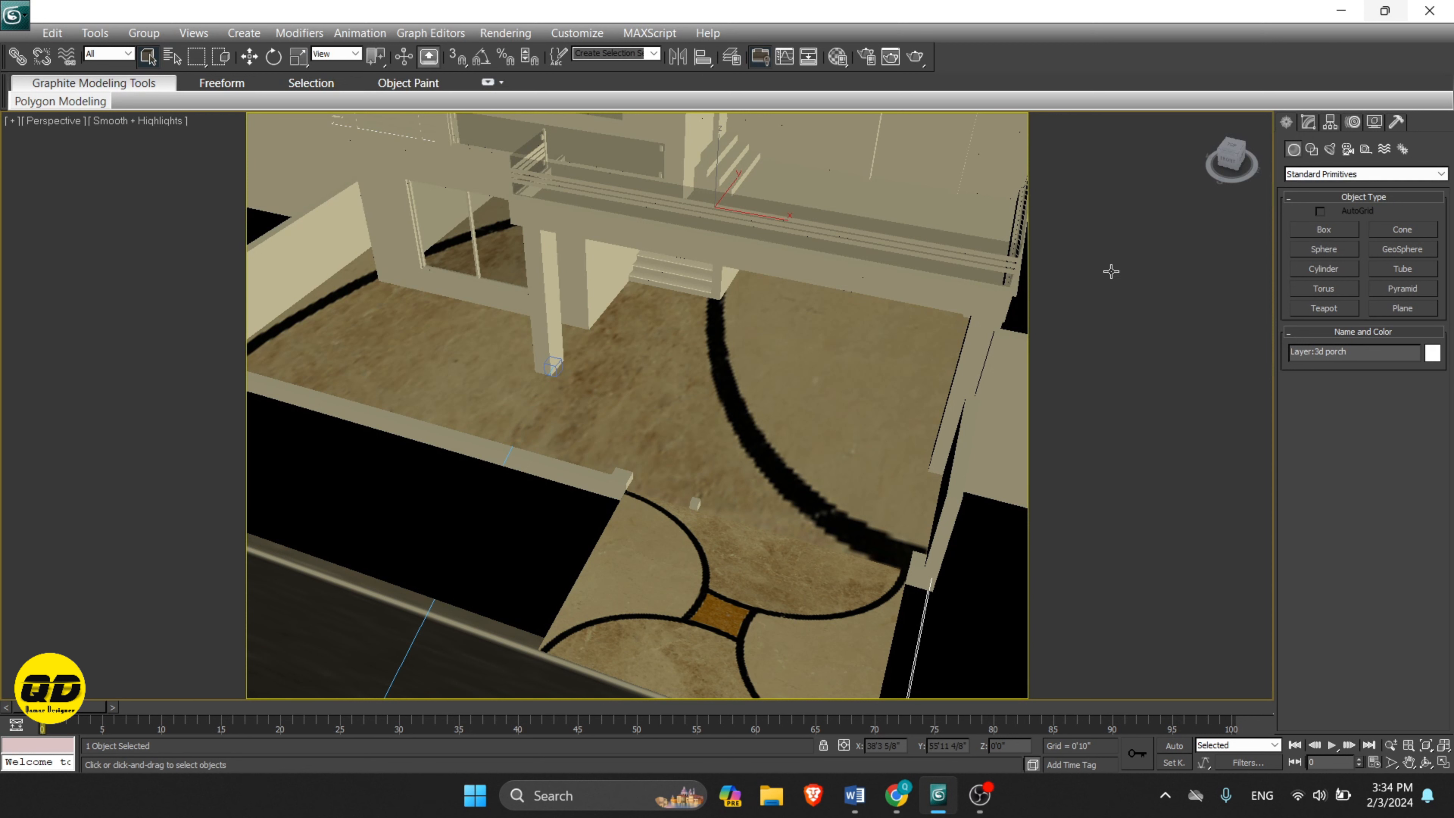
pyautogui.click(1309, 122)
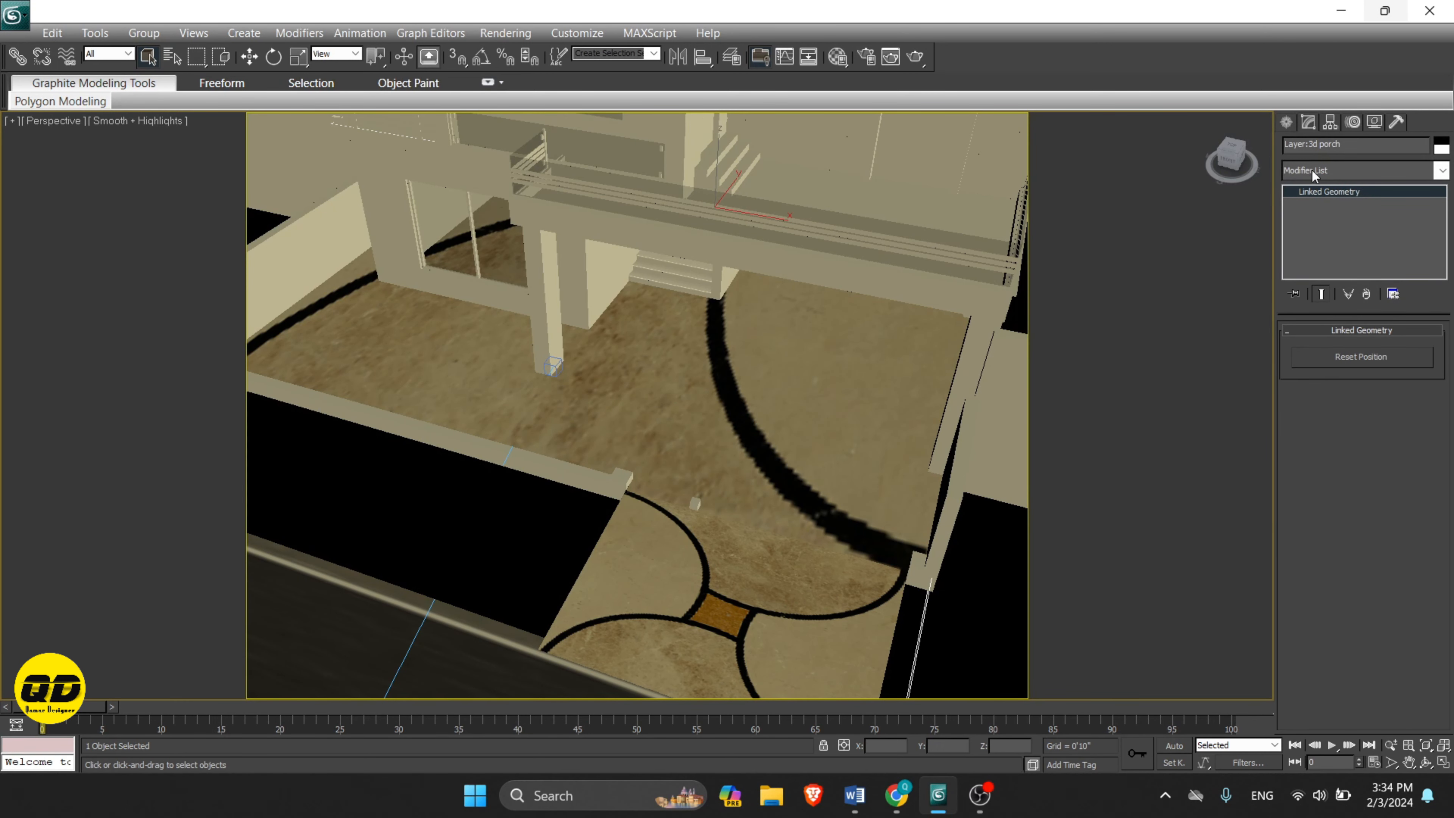
pyautogui.click(1336, 173)
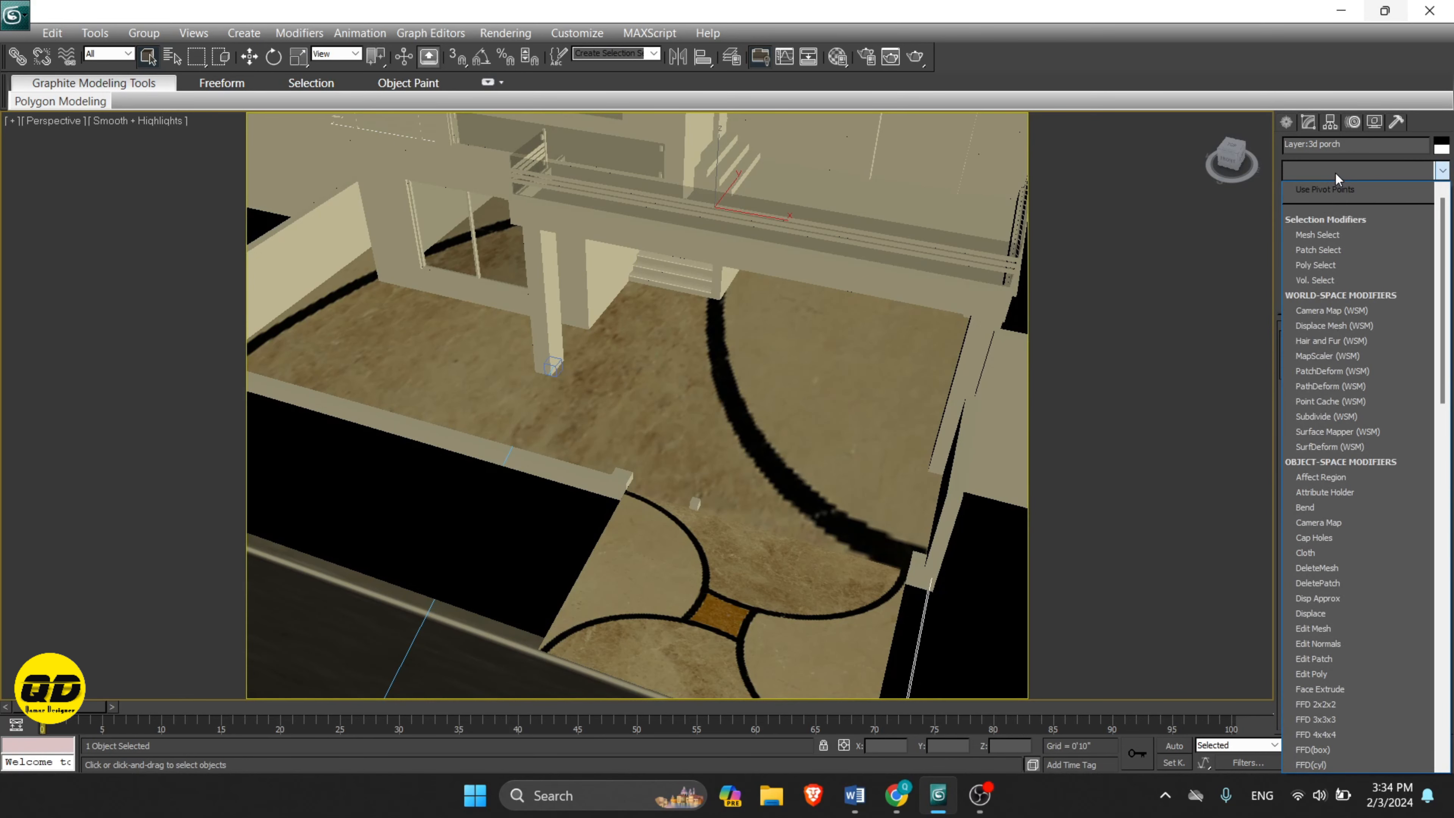
pyautogui.press('u')
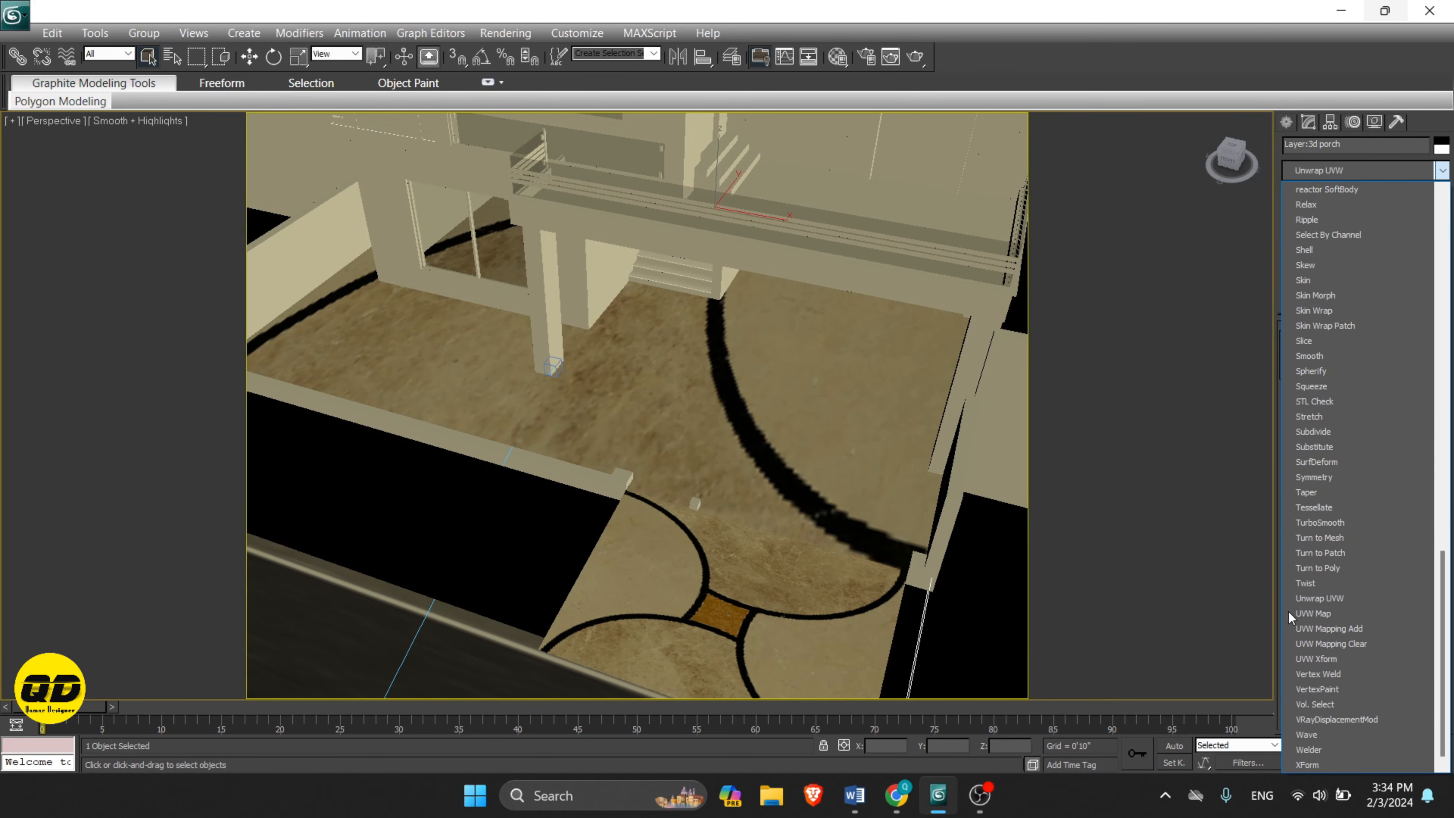
pyautogui.click(1320, 618)
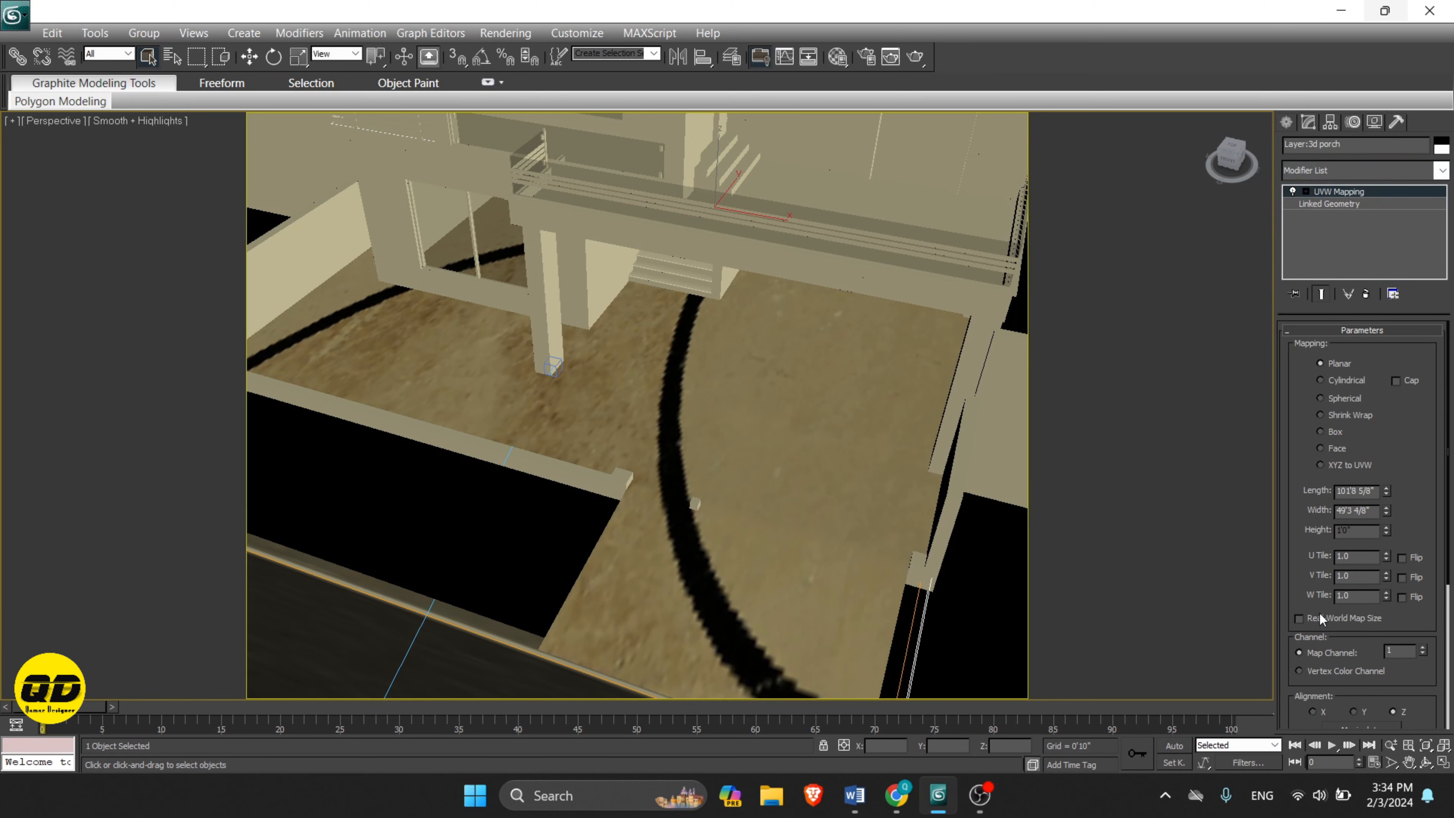
pyautogui.click(1329, 436)
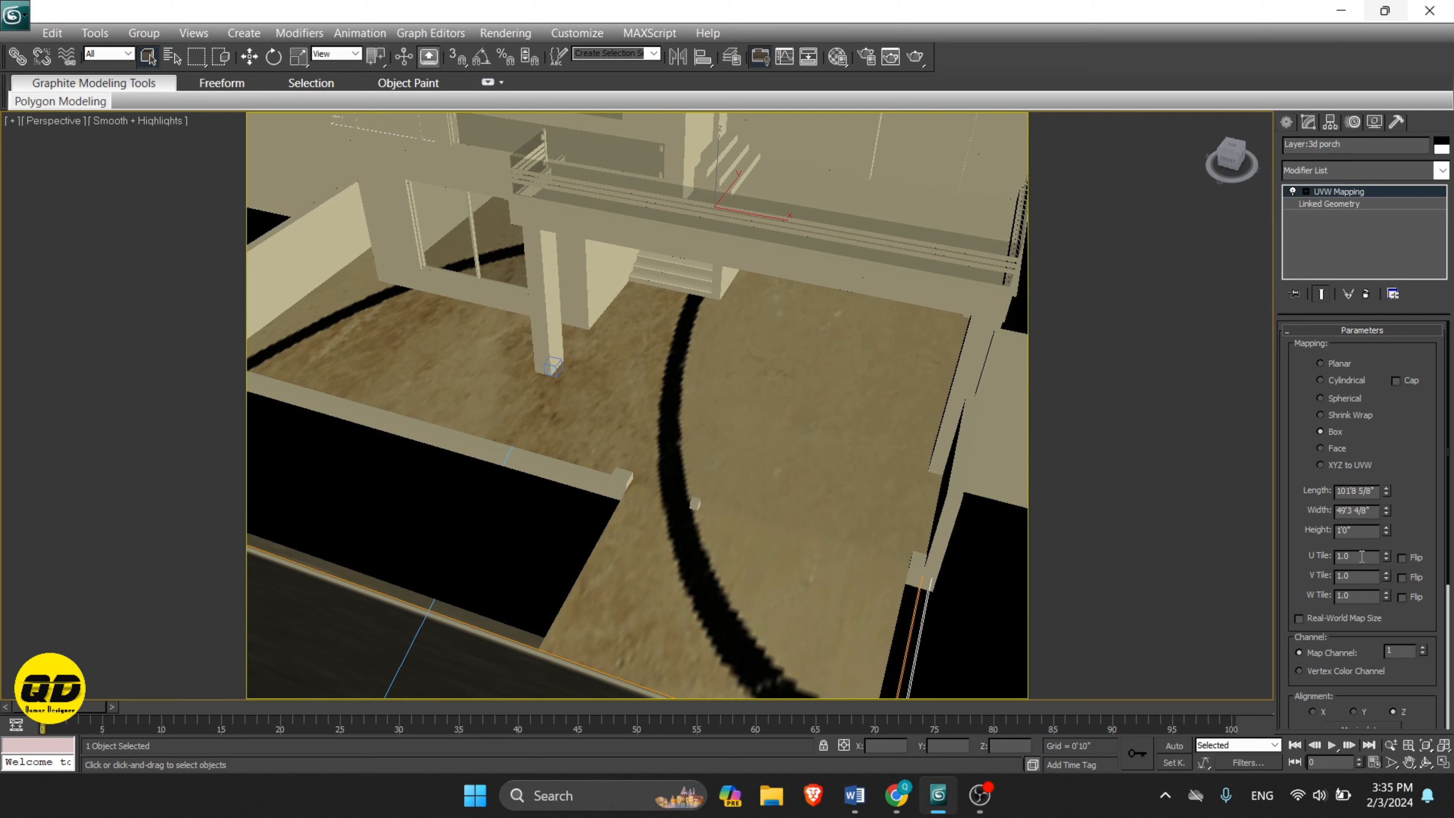
# Step: Set the floor mapping's U Tile and V Tile to 24
pyautogui.write('24')
pyautogui.press('Return')
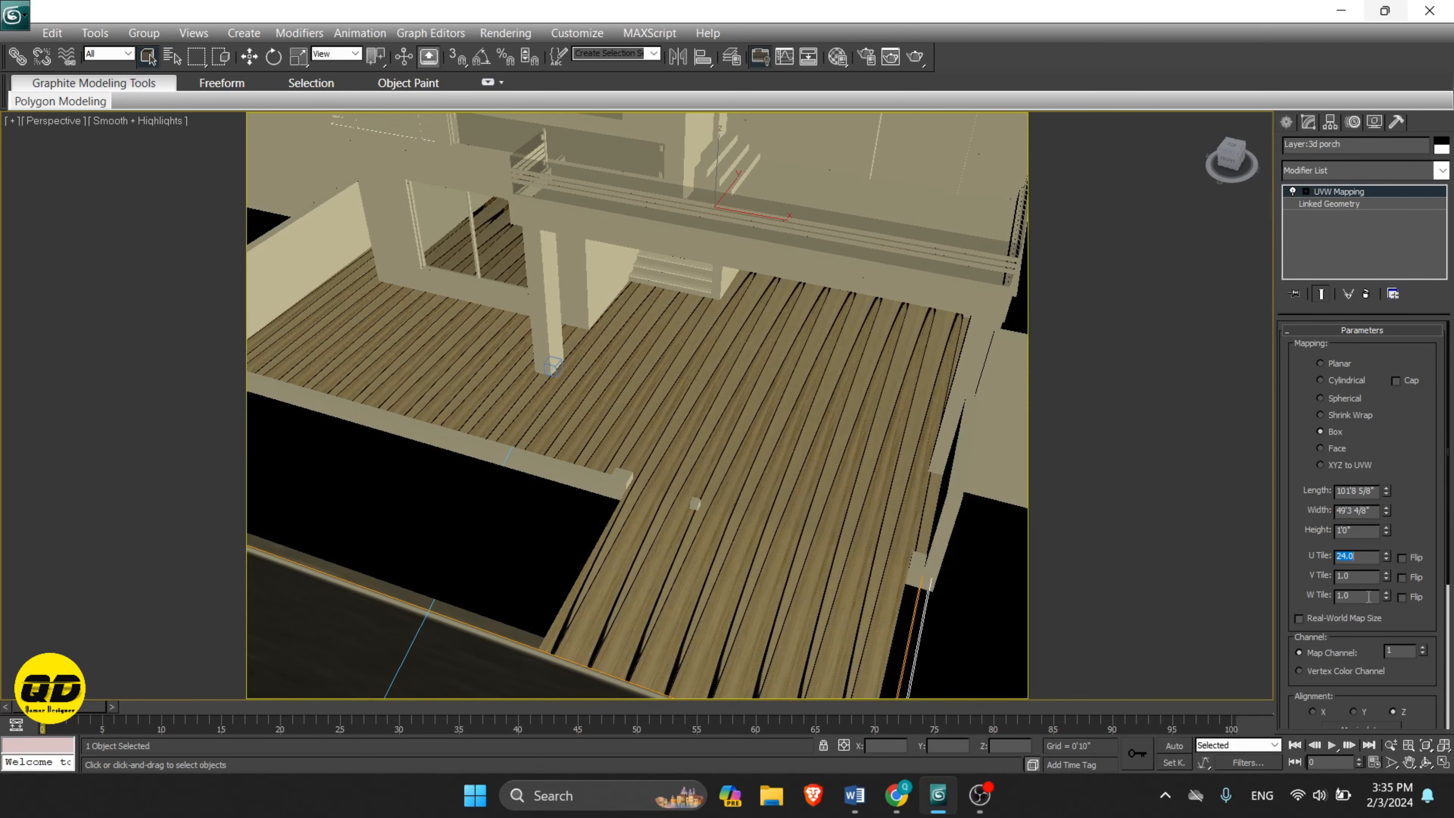
pyautogui.doubleClick(1368, 579)
pyautogui.write('24')
pyautogui.press('Return')
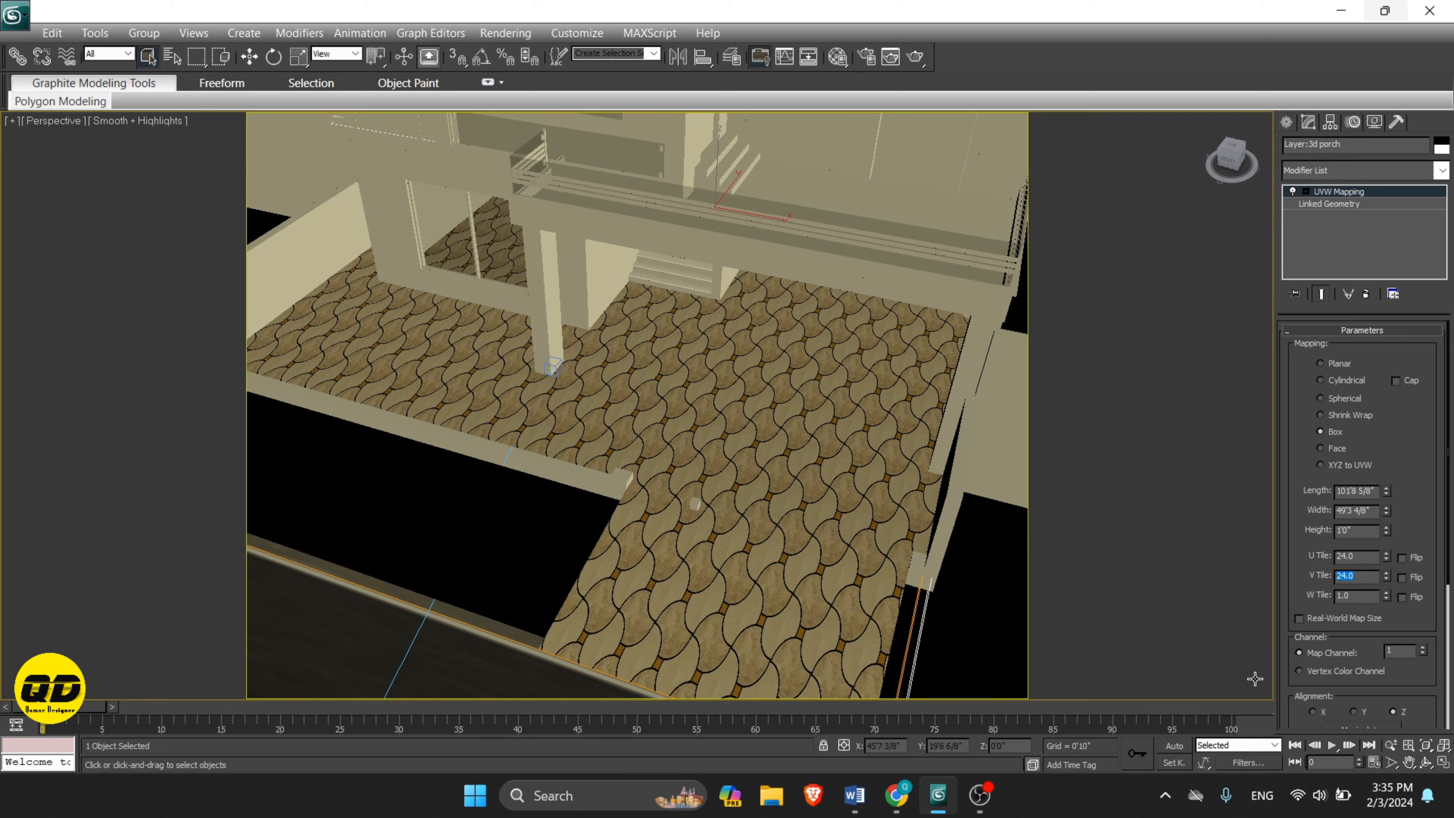
# Step: Try a V Tile value of 18 for the floor mapping and set it back to 24
pyautogui.moveTo(786, 608); pyautogui.dragTo(798, 420, button='middle')
pyautogui.scroll(-3, 768, 552)
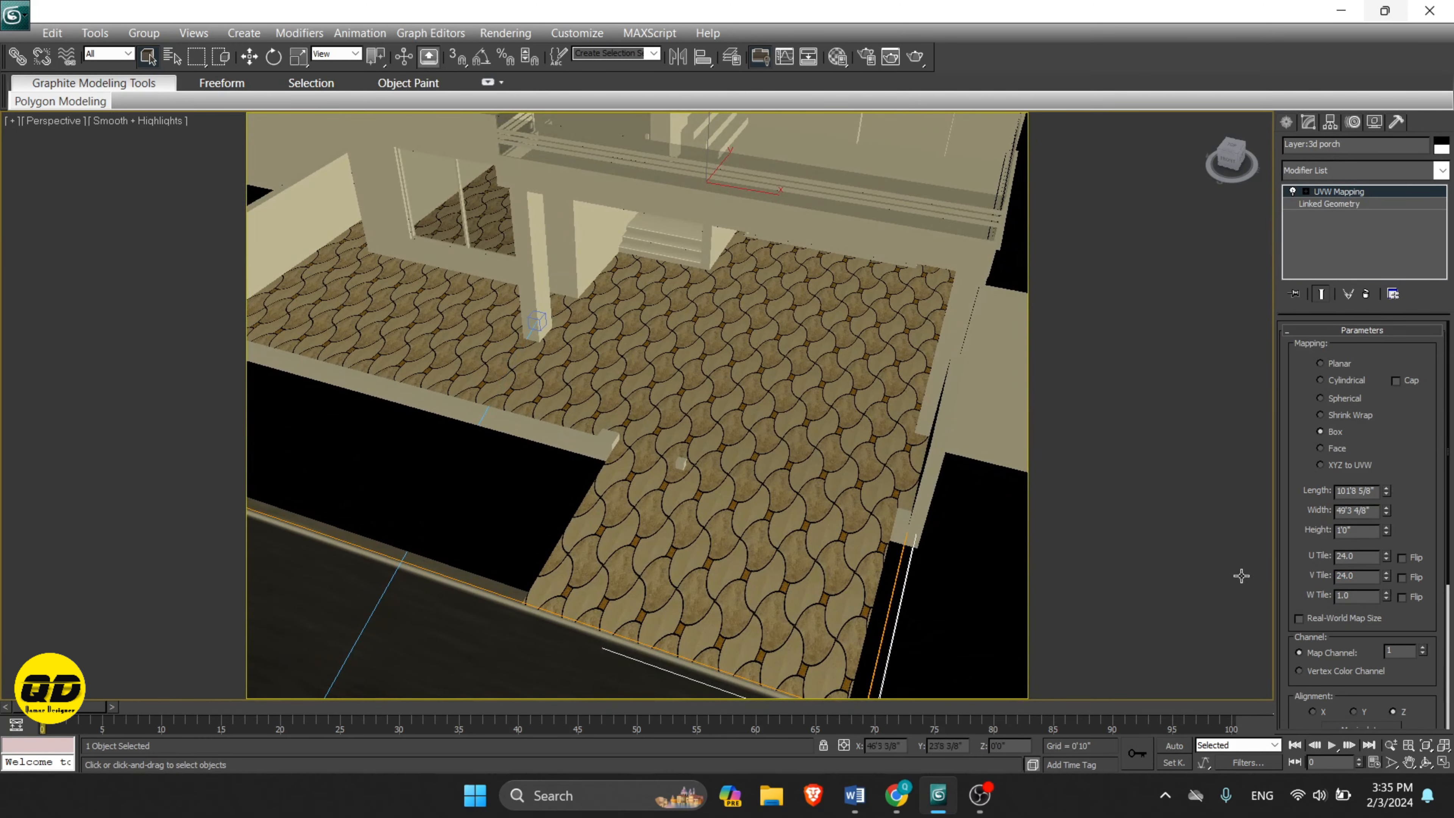
pyautogui.doubleClick(1357, 580)
pyautogui.write('18')
pyautogui.press('Return')
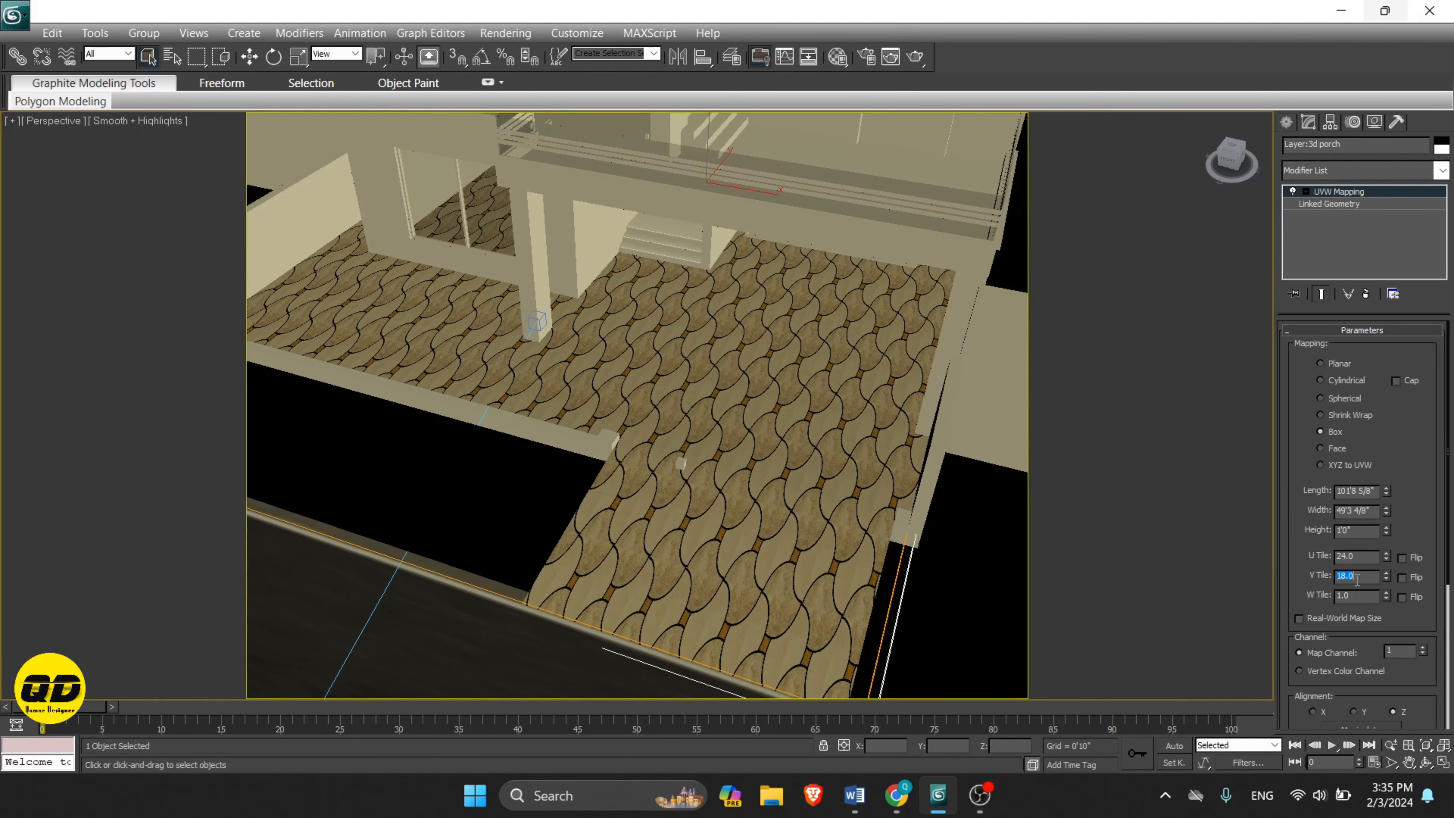
pyautogui.write('24')
# Step: Try a U Tile value of 18 for the floor mapping and set the final value to 12
pyautogui.doubleClick(1372, 554)
pyautogui.write('18')
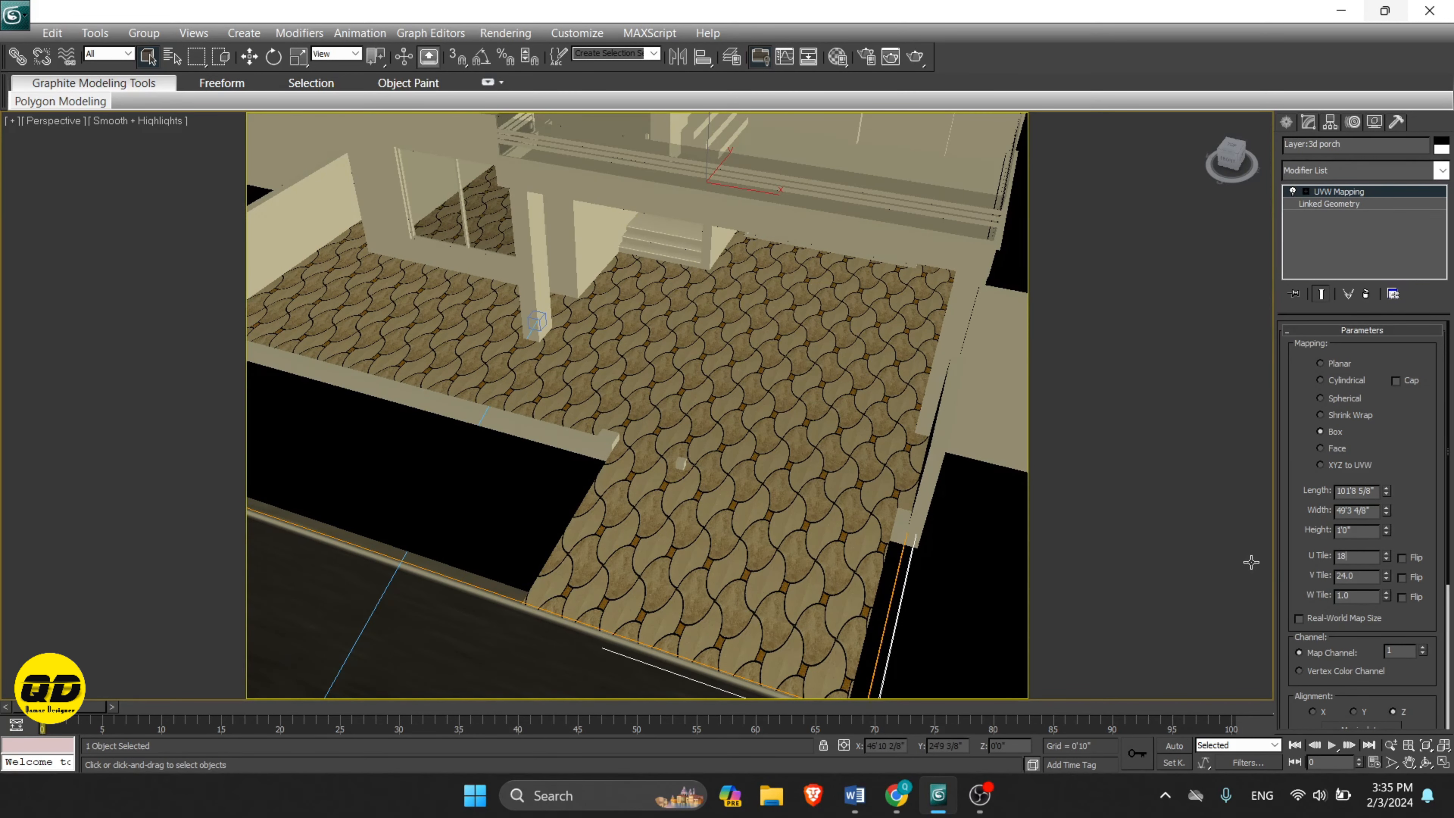
pyautogui.press('Return')
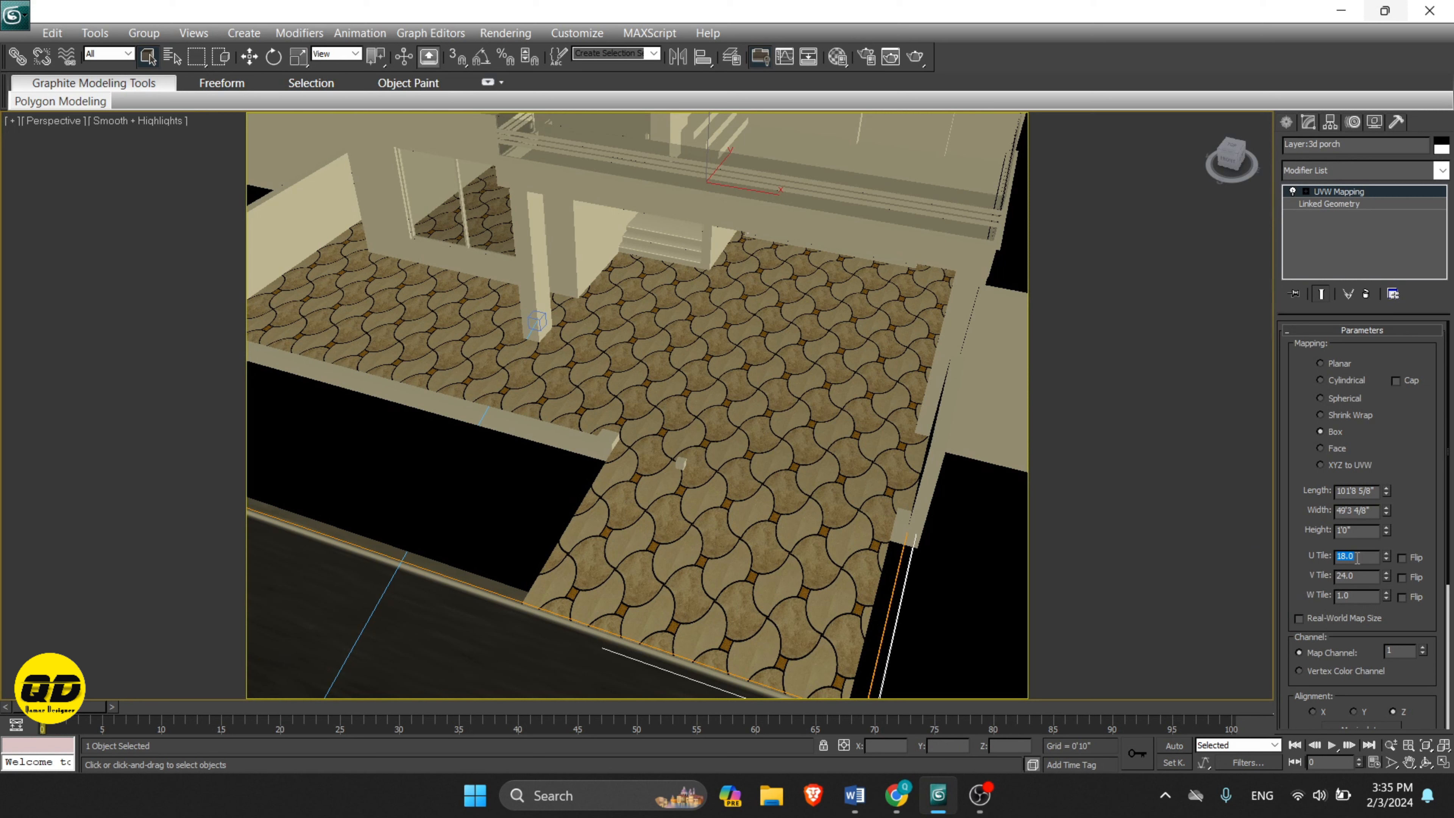
pyautogui.write('12')
pyautogui.press('Return')
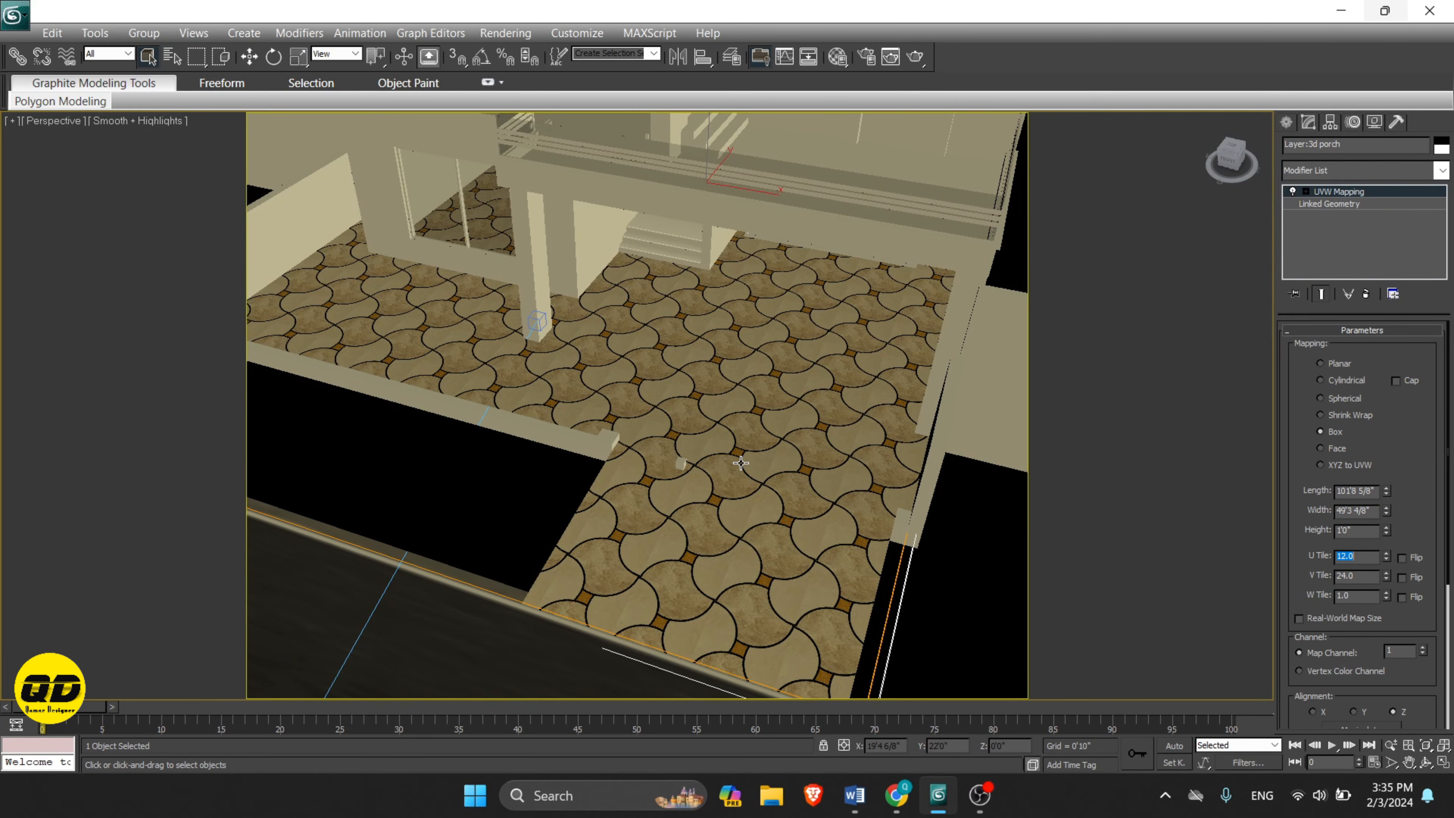
# Step: Render the house through VRayPhysicalCamera001 and move the rendered frame window aside
pyautogui.press('c')
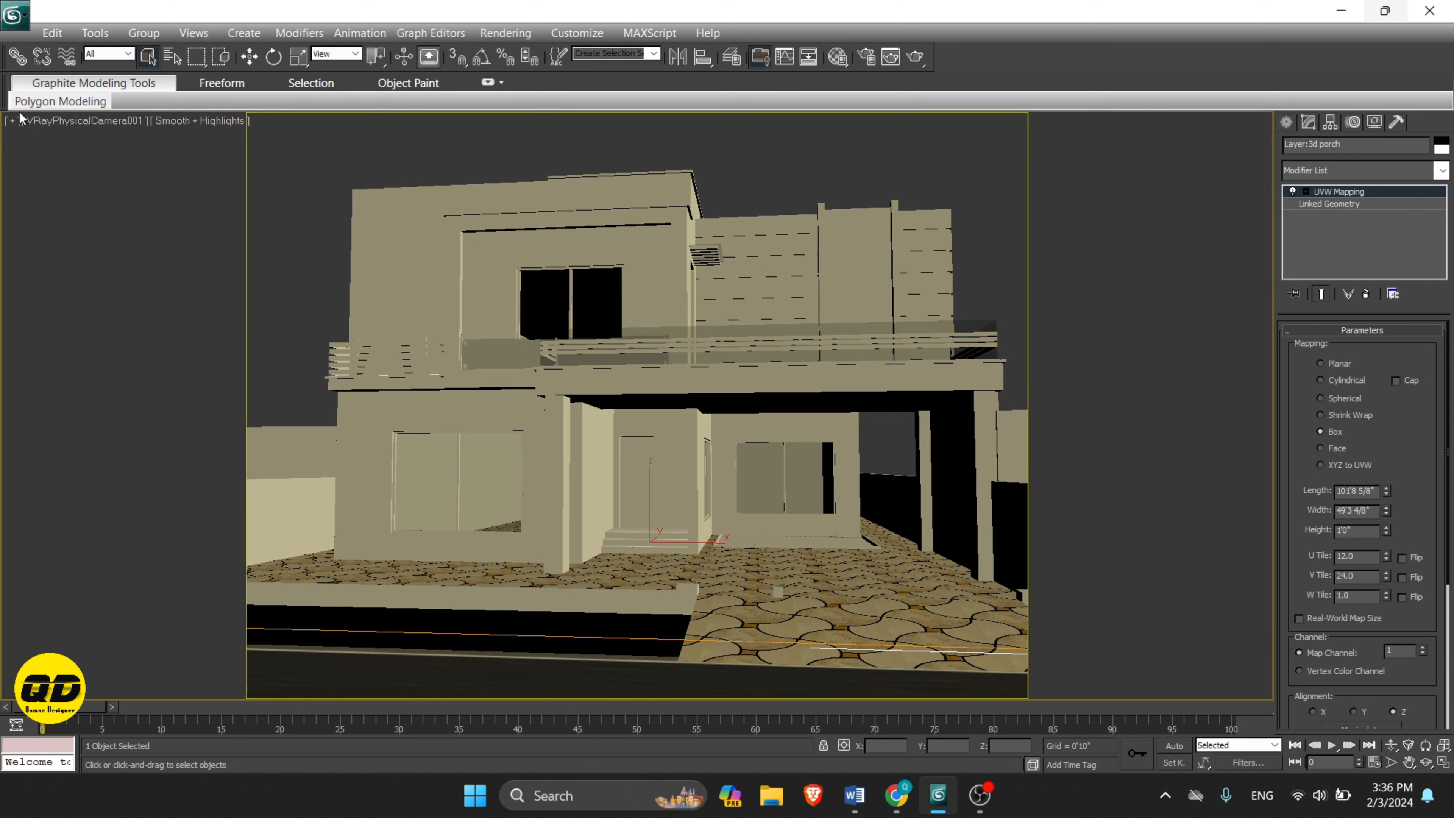
pyautogui.press('p')
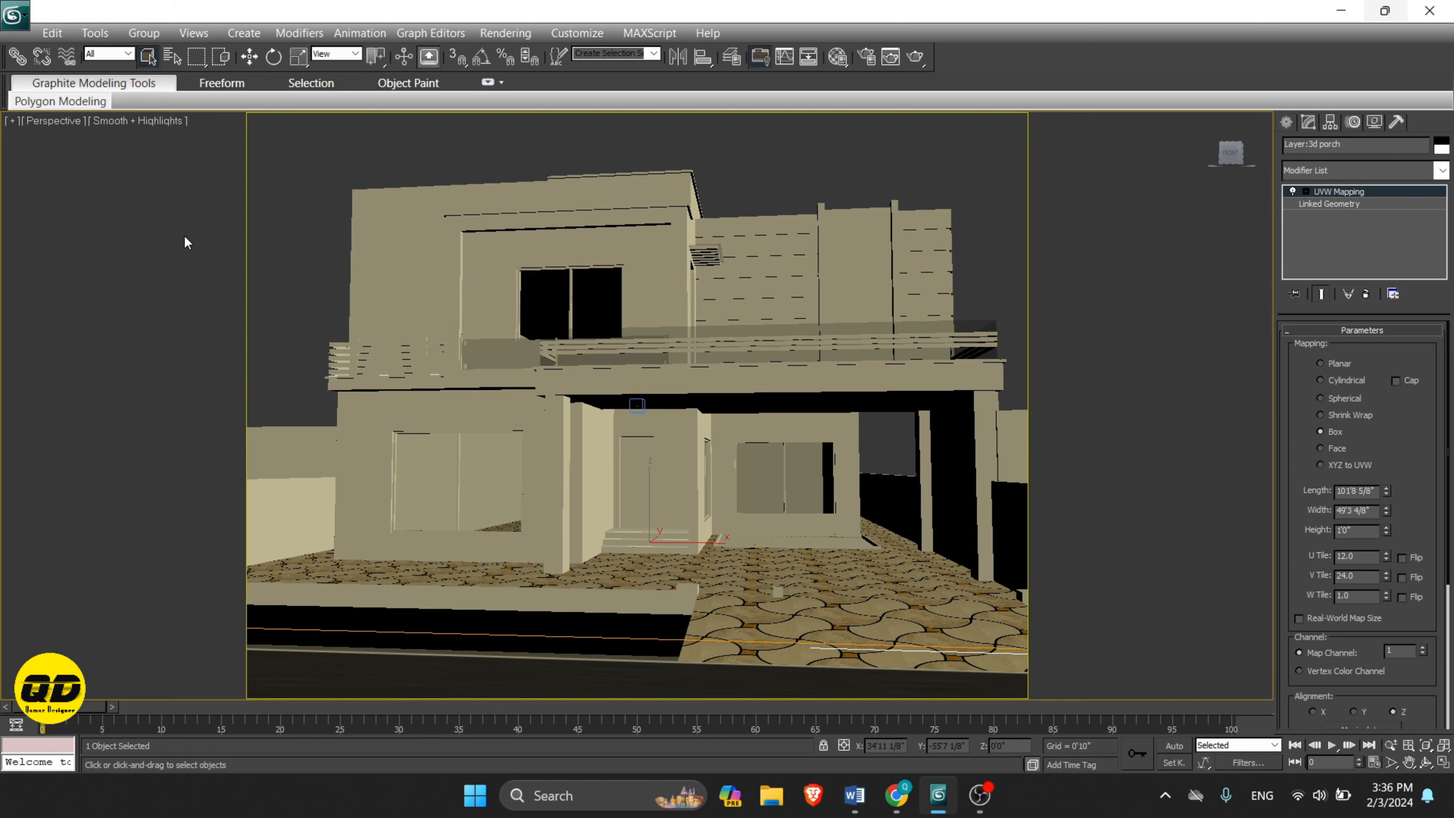
pyautogui.click(41, 102)
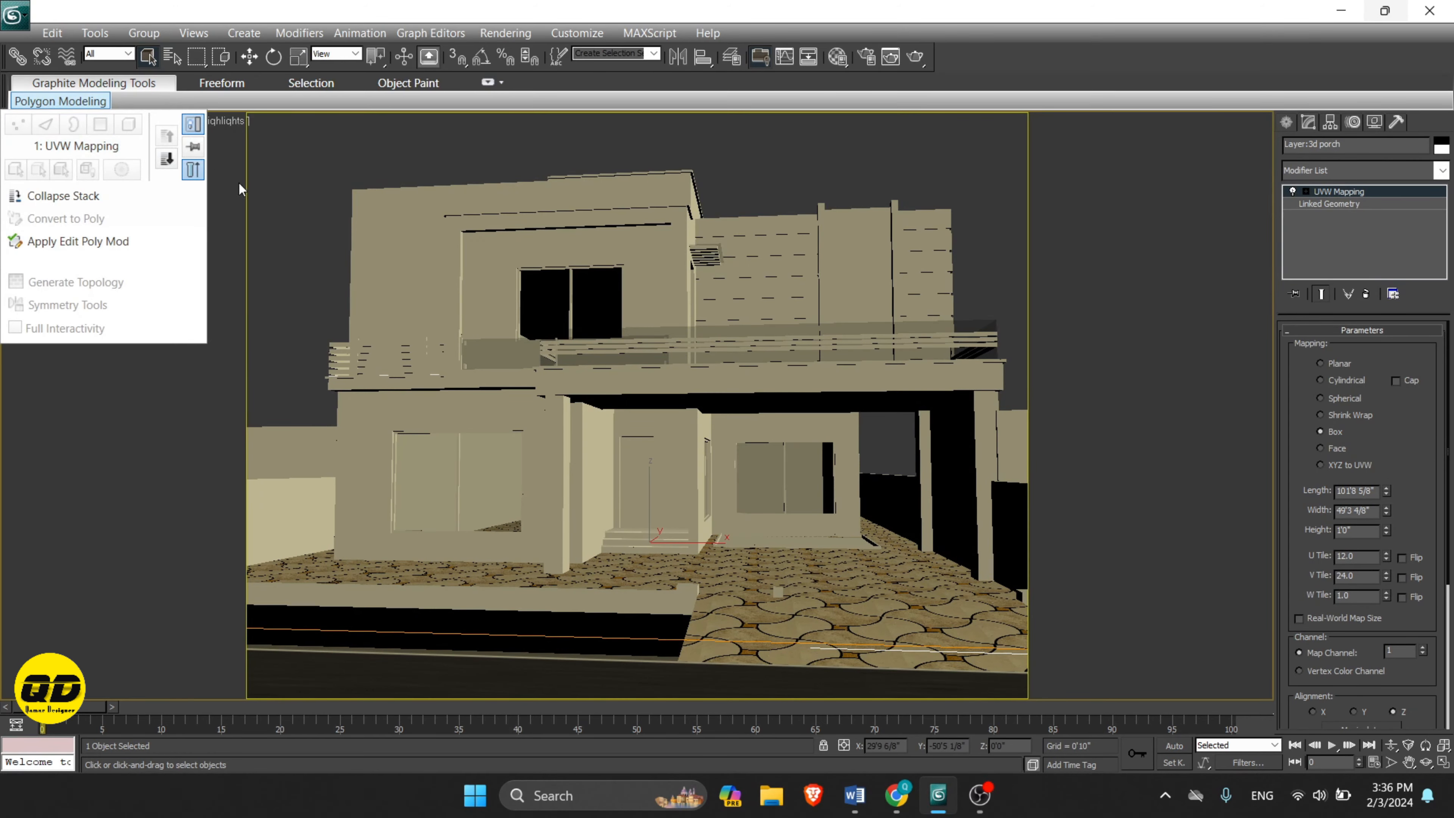
pyautogui.click(912, 57)
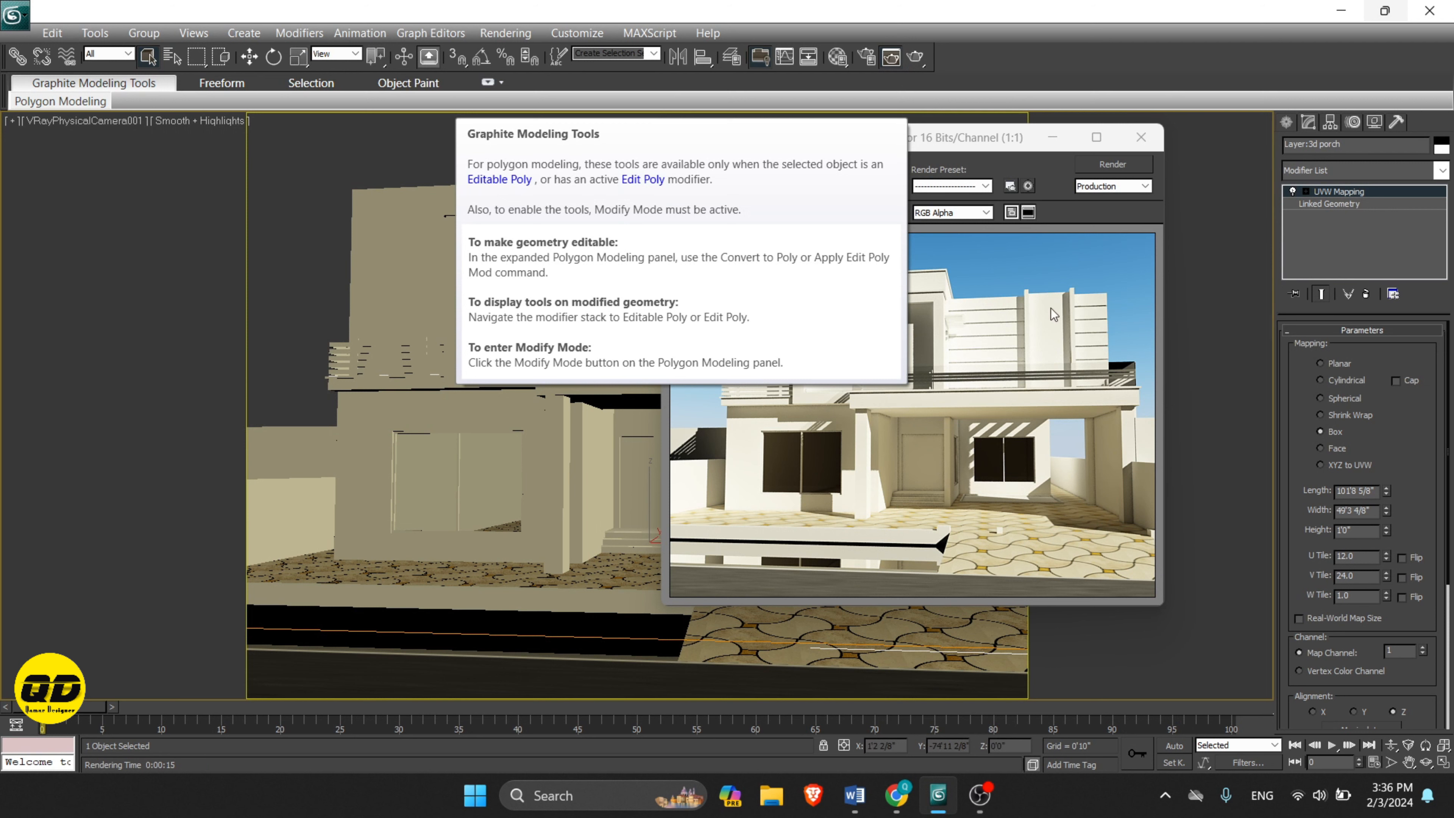
pyautogui.moveTo(1013, 142); pyautogui.dragTo(1095, 168)
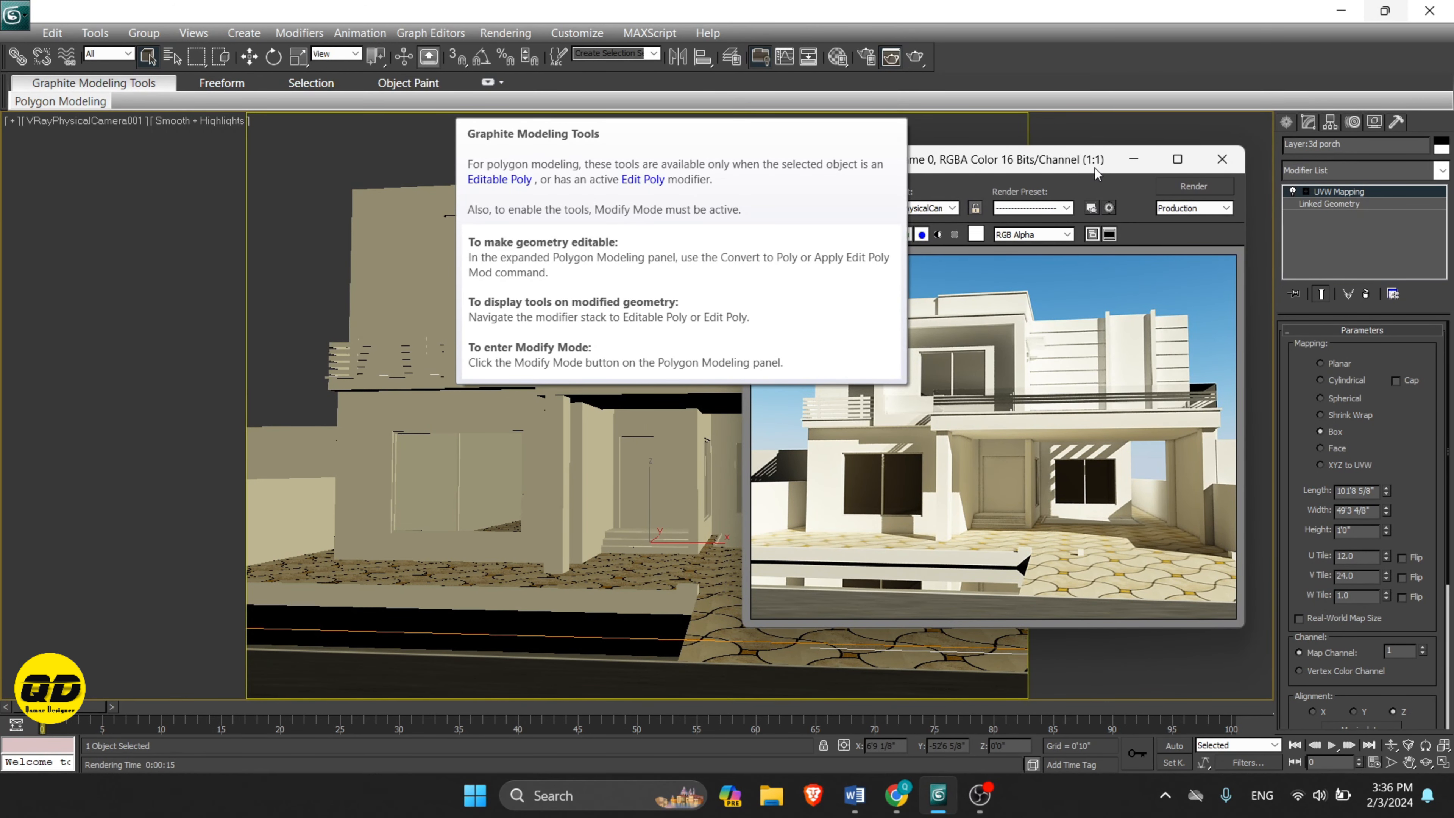